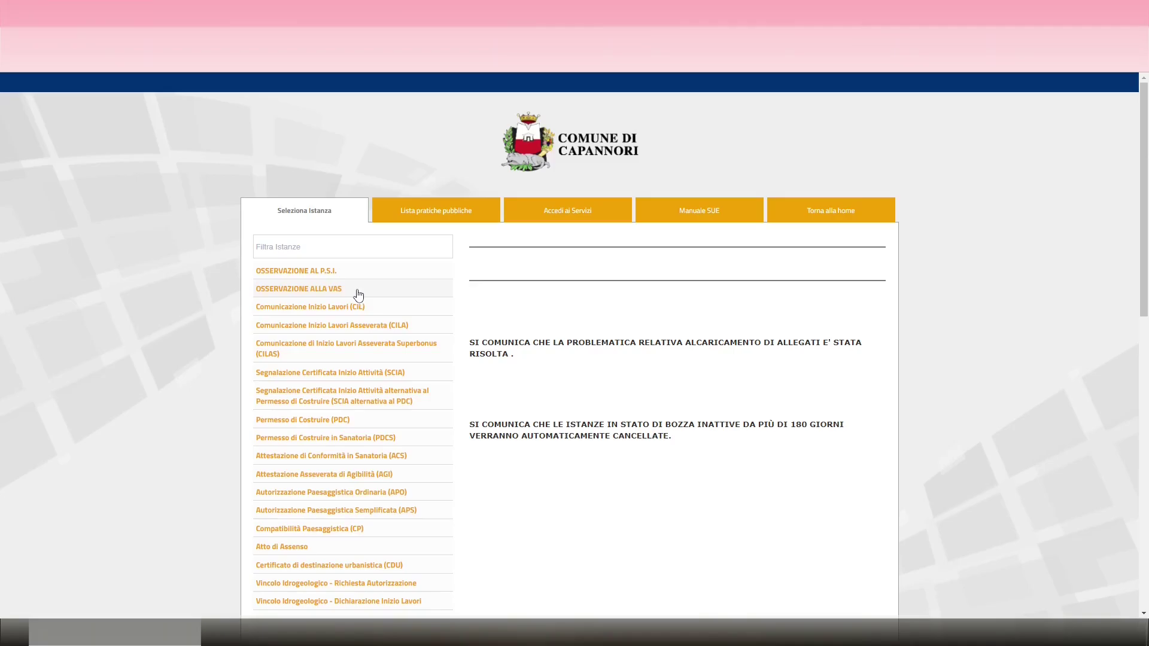
Step: Open the OSSERVAZIONE AL P.S.I. procedure and review its description and submission instructions
{"action": "left_click", "coordinate": [327, 273]}
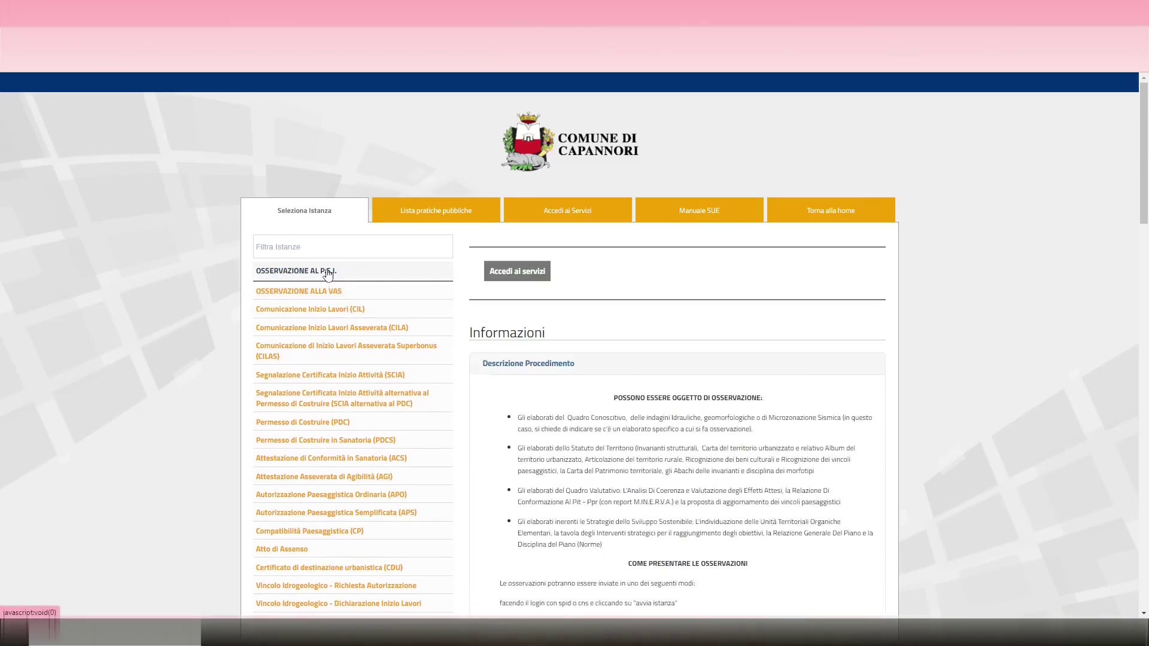
{"action": "scroll", "coordinate": [606, 399], "scroll_direction": "down", "scroll_amount": 2}
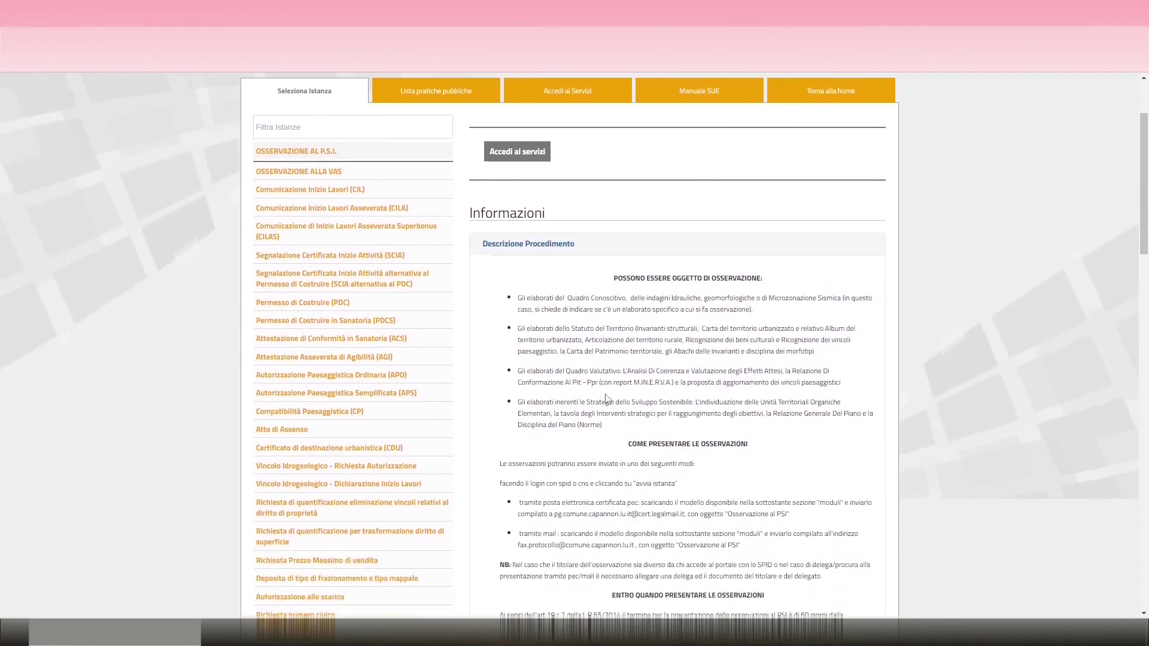
{"action": "scroll", "coordinate": [606, 399], "scroll_direction": "down", "scroll_amount": 2}
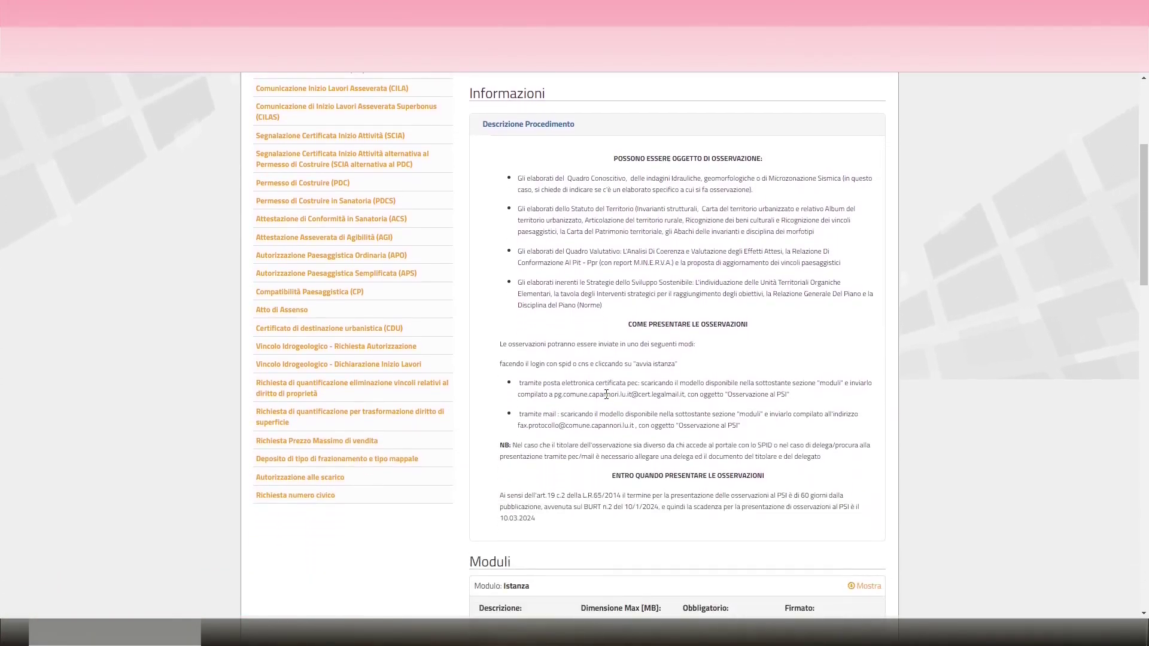
{"action": "scroll", "coordinate": [606, 394], "scroll_direction": "up", "scroll_amount": 3}
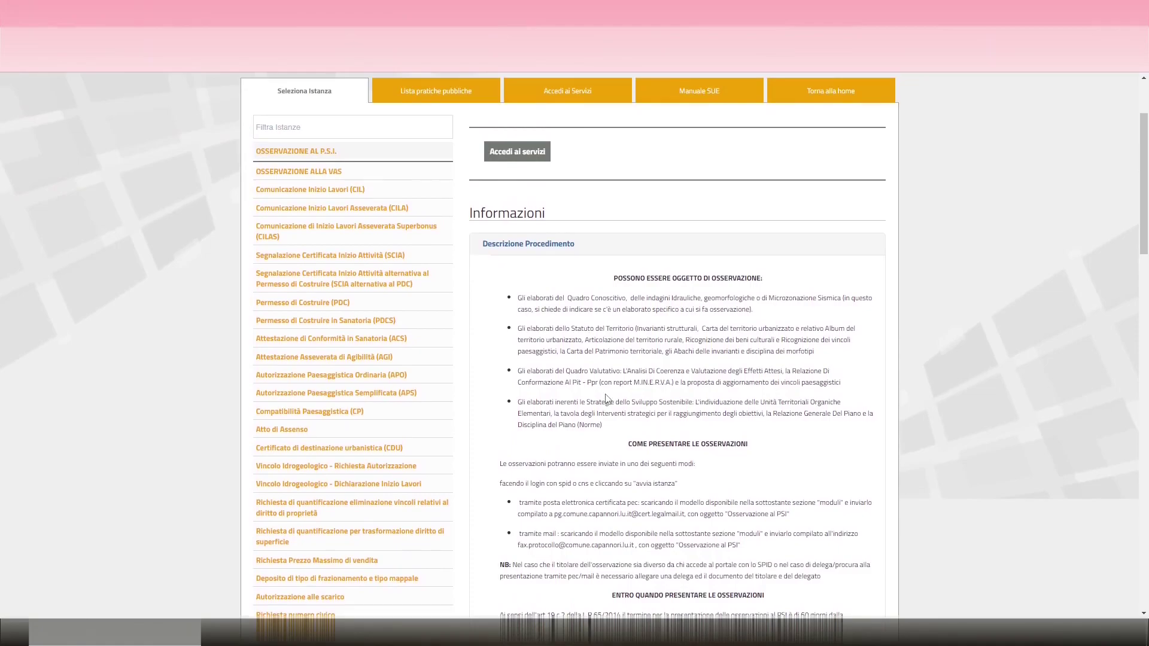
Step: Access the services with SPID and start a new P.S.I. observation application
{"action": "left_click", "coordinate": [527, 222]}
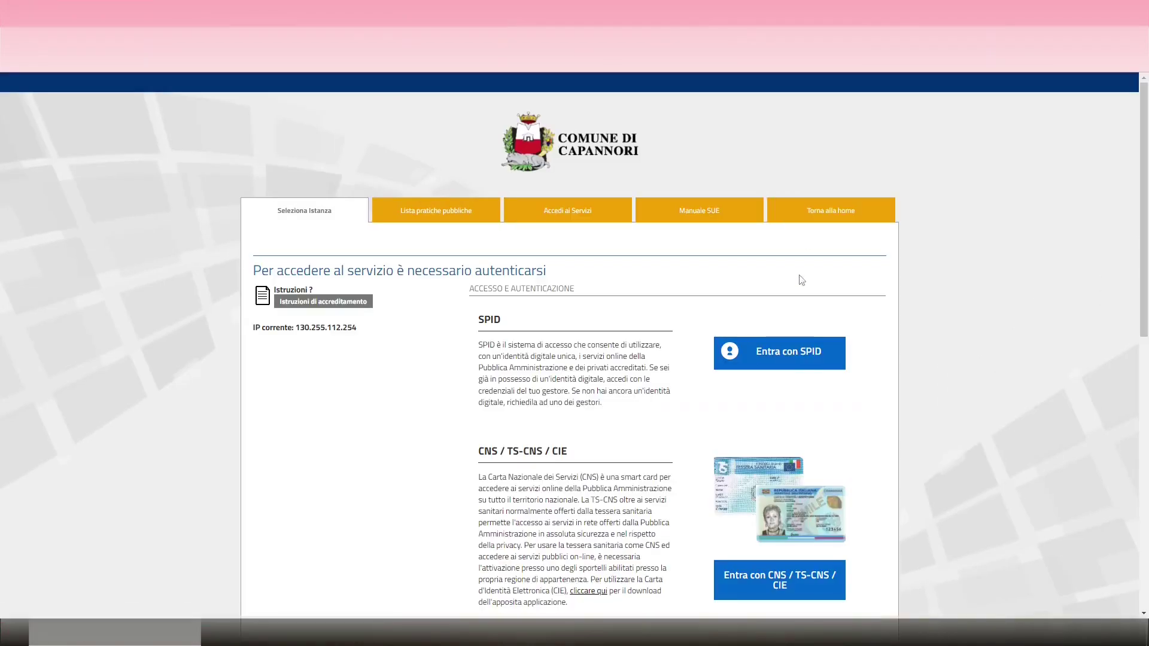
{"action": "left_click", "coordinate": [781, 354]}
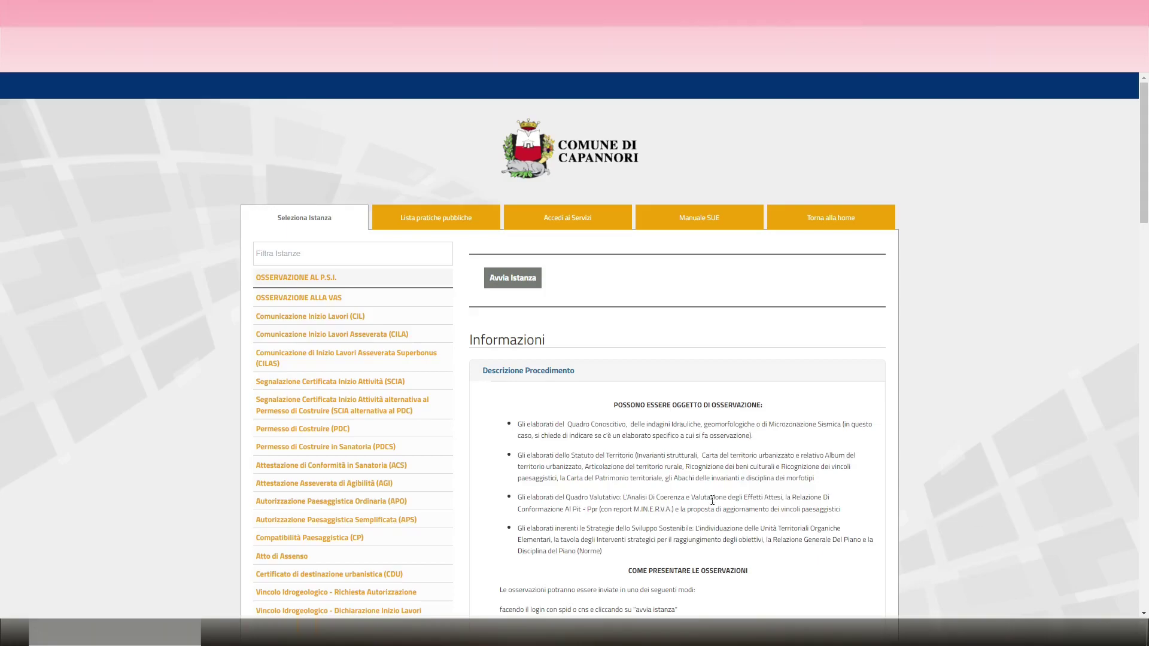
{"action": "left_click", "coordinate": [503, 282]}
Step: Choose the municipality the P.S.I. observation concerns under Dati Generali and proceed to the applicant section
{"action": "scroll", "coordinate": [504, 283], "scroll_direction": "down", "scroll_amount": 1}
{"action": "scroll", "coordinate": [504, 283], "scroll_direction": "down", "scroll_amount": 3}
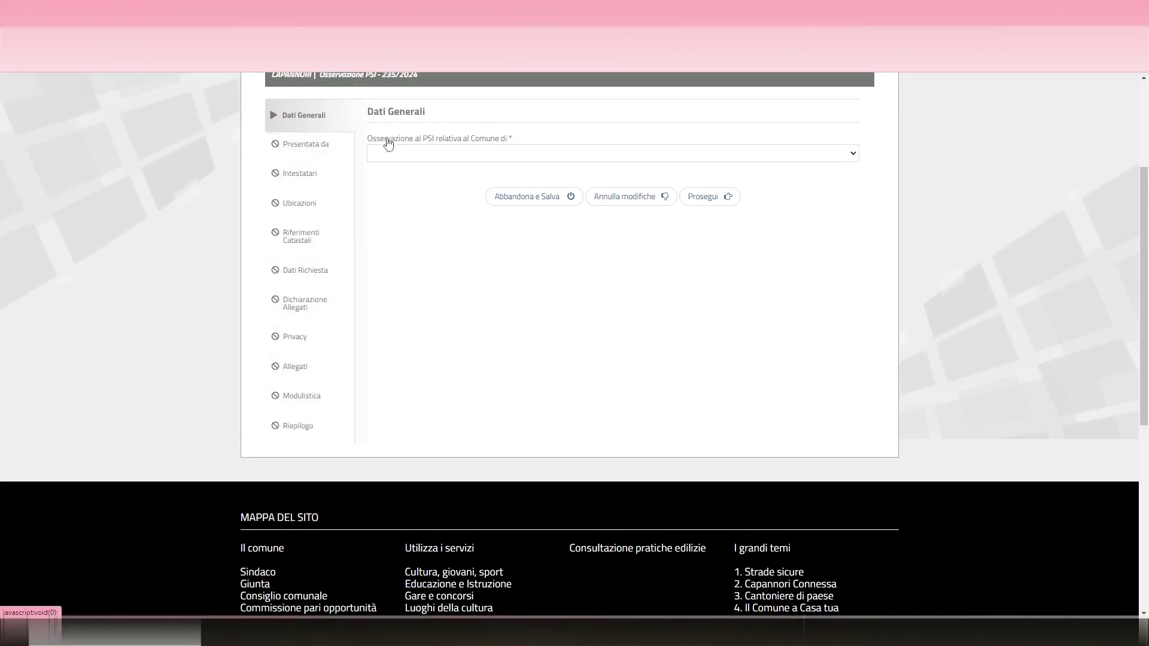
{"action": "left_click", "coordinate": [852, 158]}
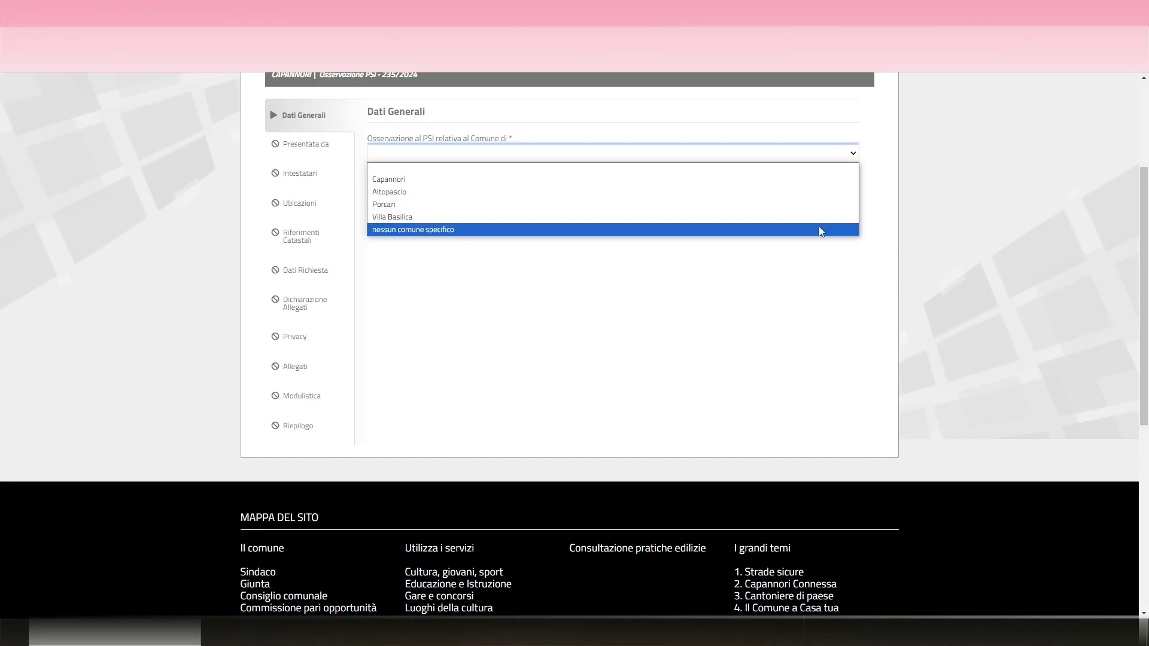
{"action": "left_click", "coordinate": [788, 186]}
{"action": "left_click", "coordinate": [725, 199]}
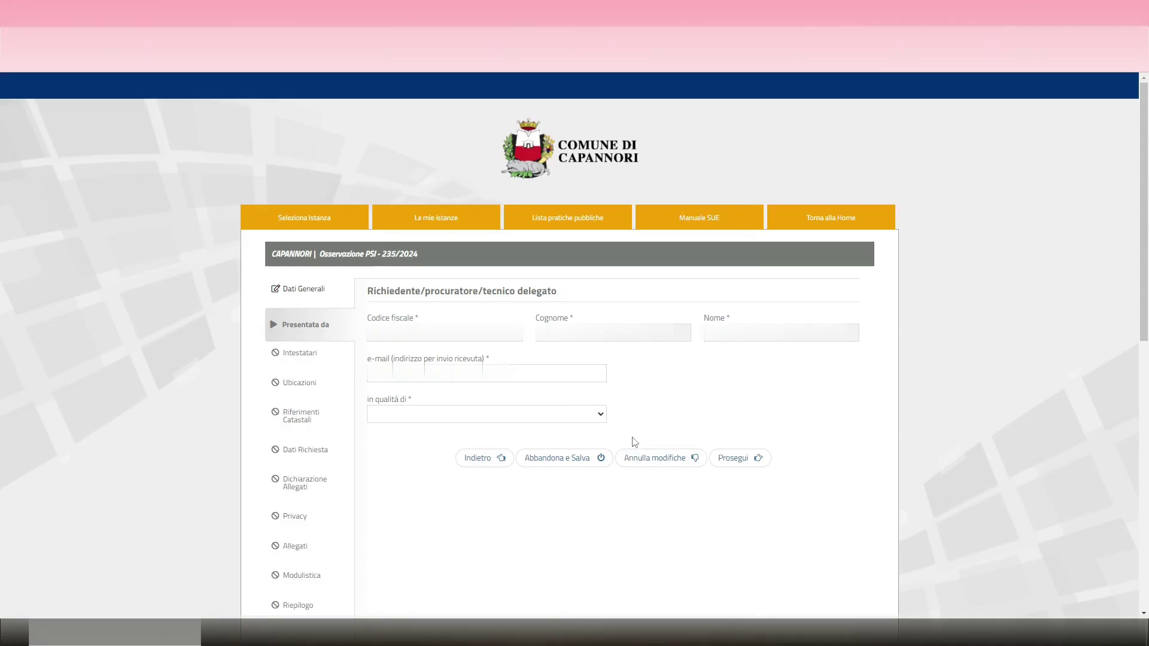
Step: Set the applicant's capacity to Procuratore/Delegato and proceed to Intestatari
{"action": "left_click", "coordinate": [597, 415]}
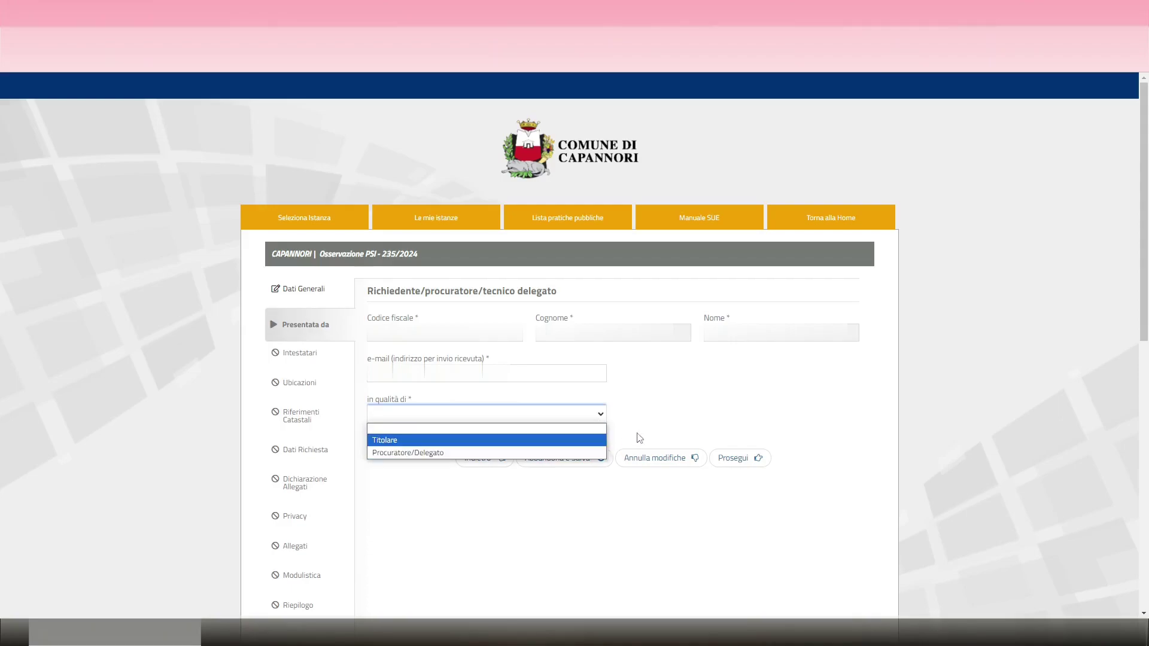
{"action": "left_click", "coordinate": [543, 451]}
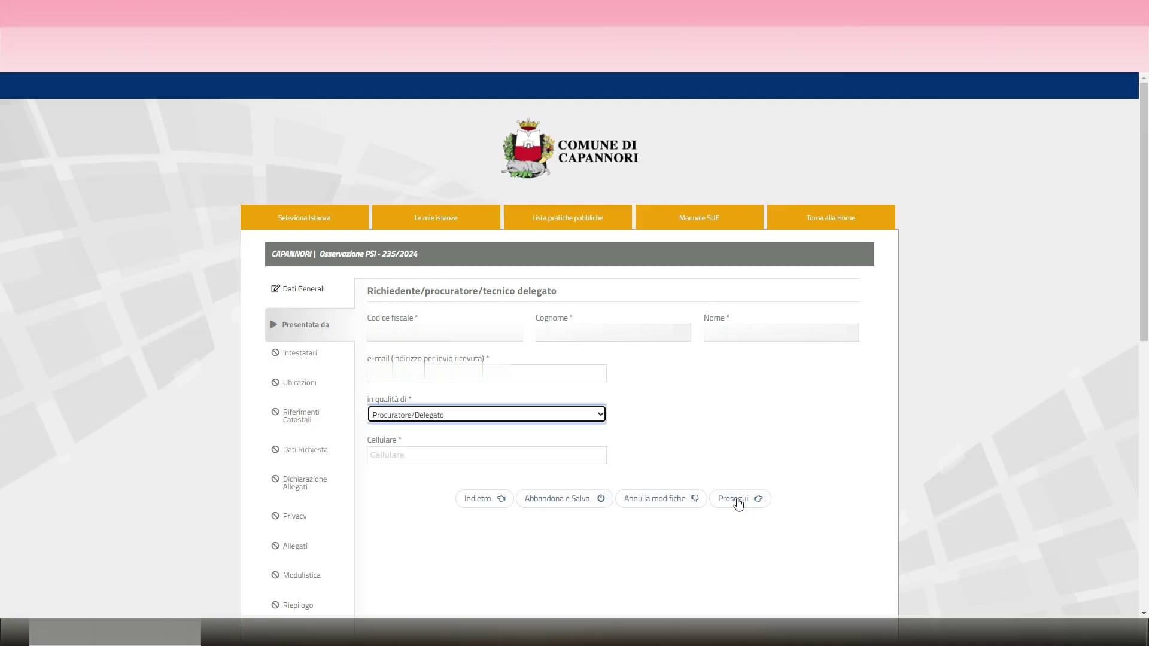
{"action": "left_click", "coordinate": [736, 499]}
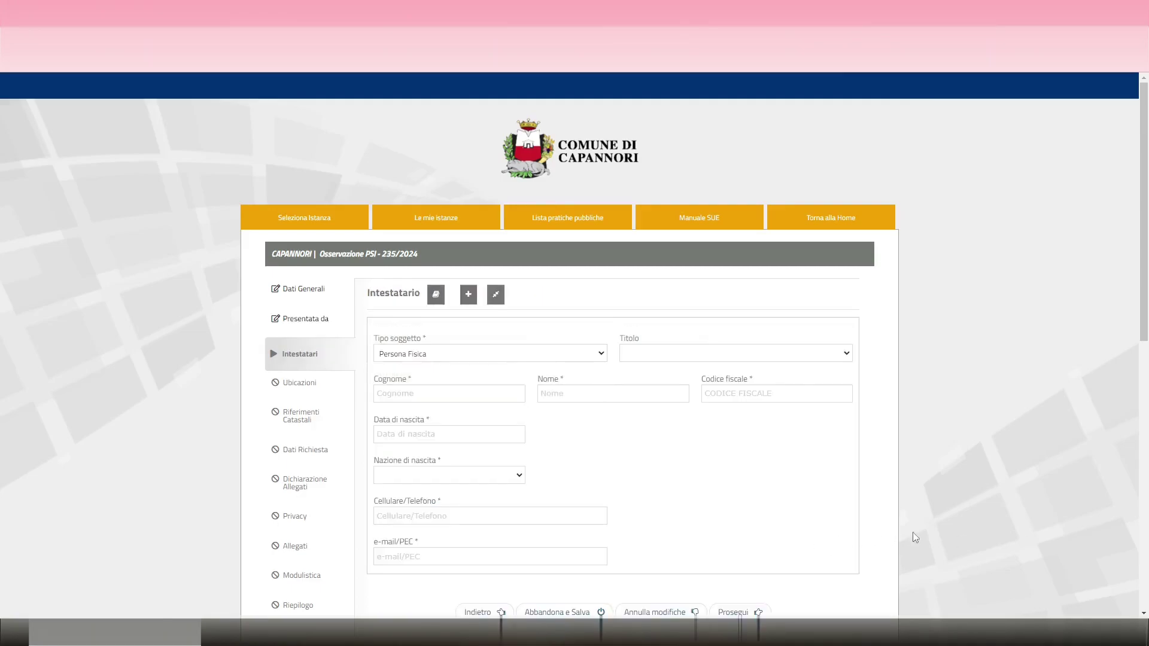
Step: Complete the holder's personal details under Intestatari and continue through Ubicazioni with the address left blank
{"action": "scroll", "coordinate": [917, 532], "scroll_direction": "down", "scroll_amount": 2}
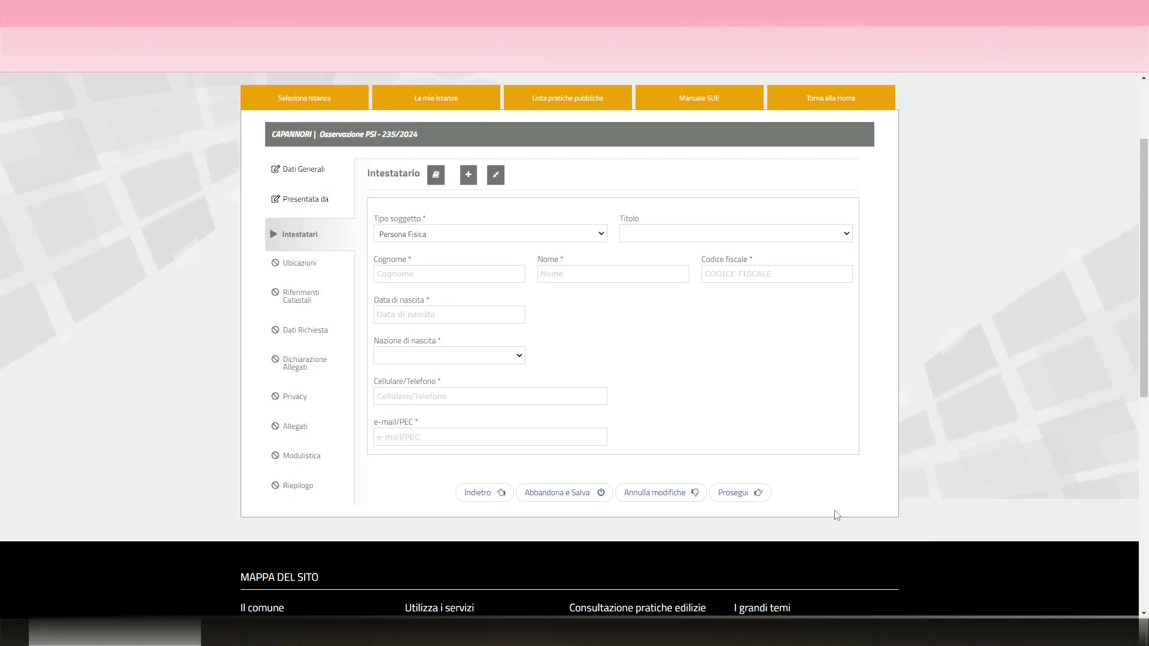
{"action": "left_click", "coordinate": [449, 279]}
{"action": "left_click", "coordinate": [559, 266]}
{"action": "left_click", "coordinate": [740, 492]}
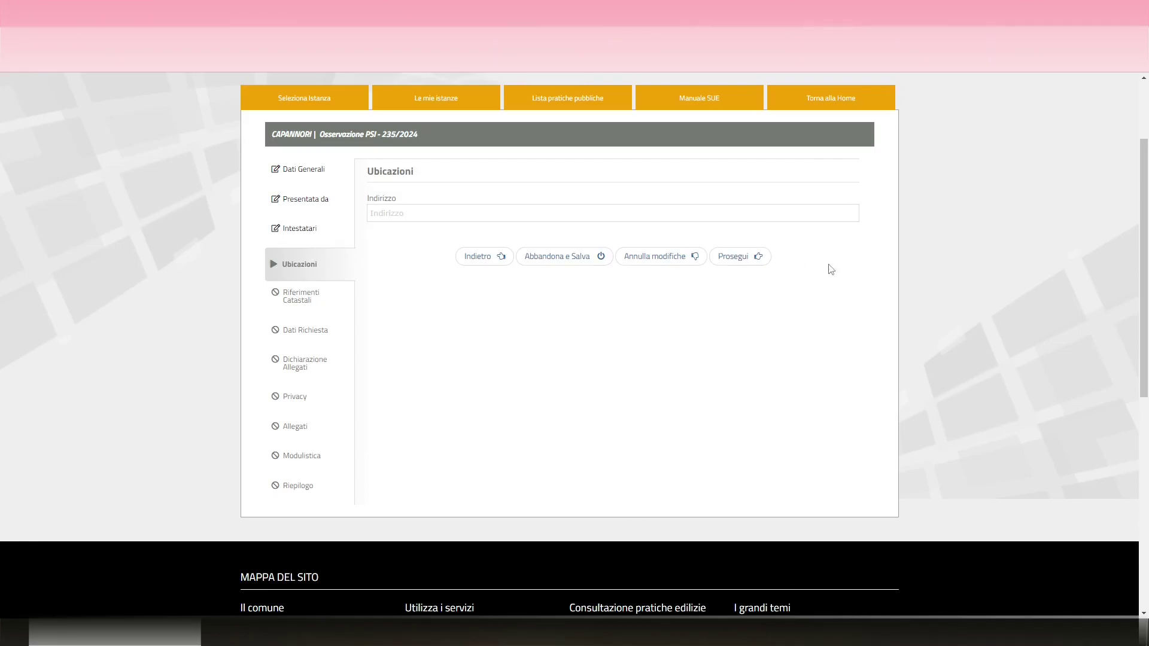
{"action": "left_click", "coordinate": [528, 218]}
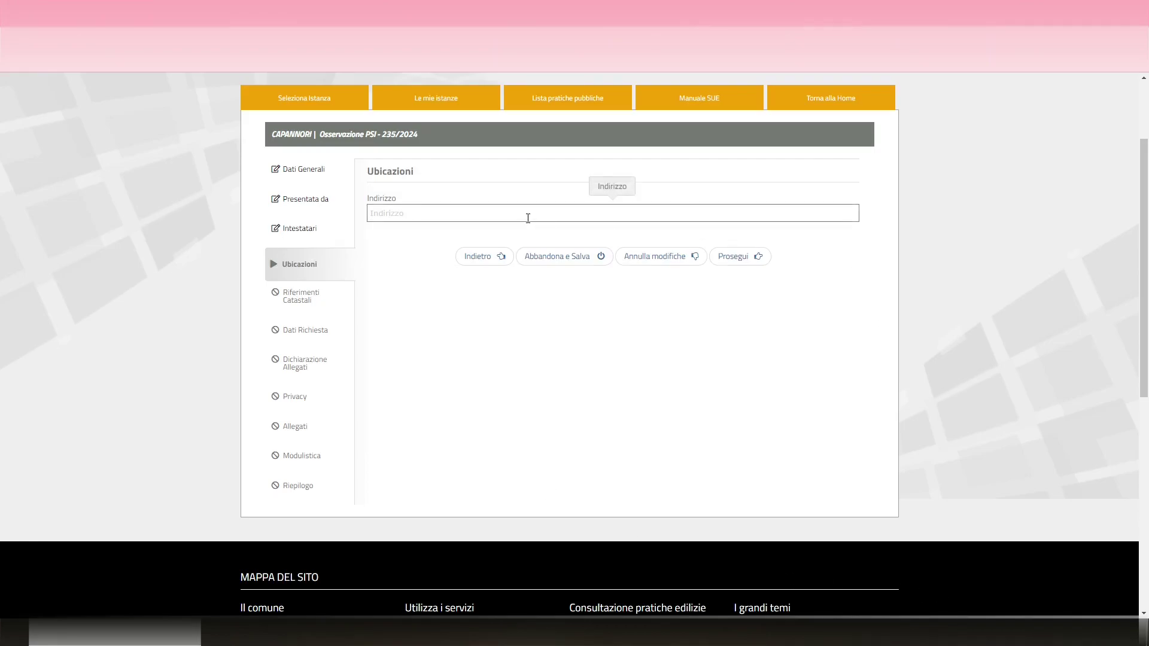
{"action": "left_click", "coordinate": [752, 258]}
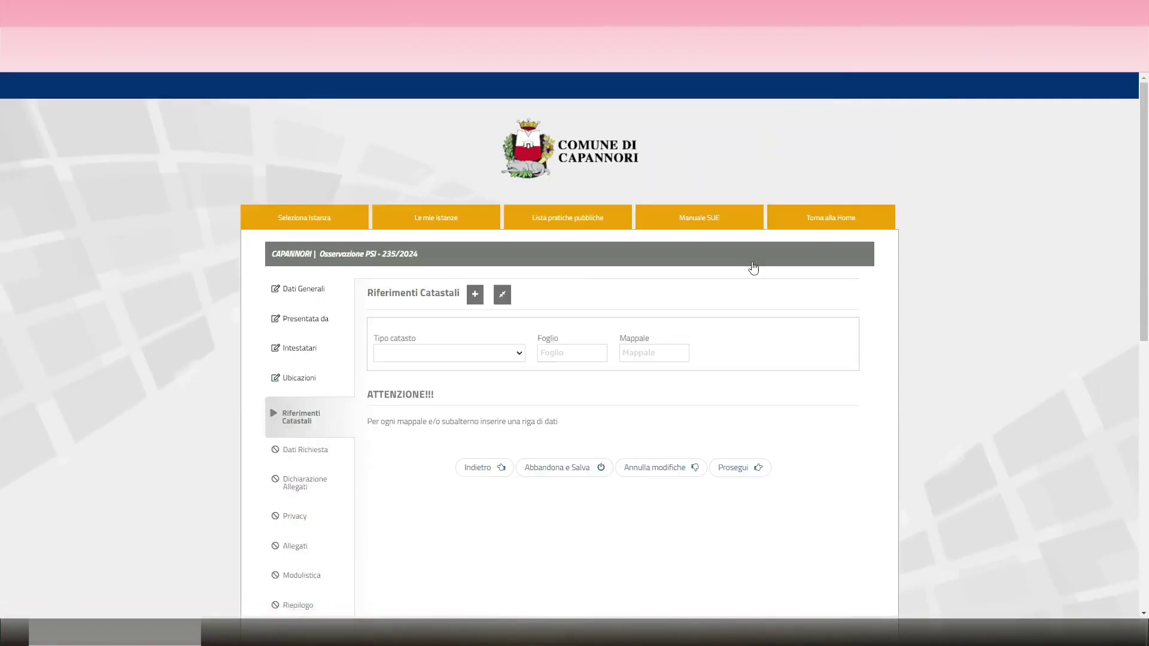
Step: Enter the first cadastral reference with Tipo catasto Terreni, Foglio 1 and Mappale 1
{"action": "left_click", "coordinate": [511, 354]}
{"action": "left_click", "coordinate": [397, 392]}
{"action": "left_click", "coordinate": [570, 354]}
{"action": "type", "text": "1"}
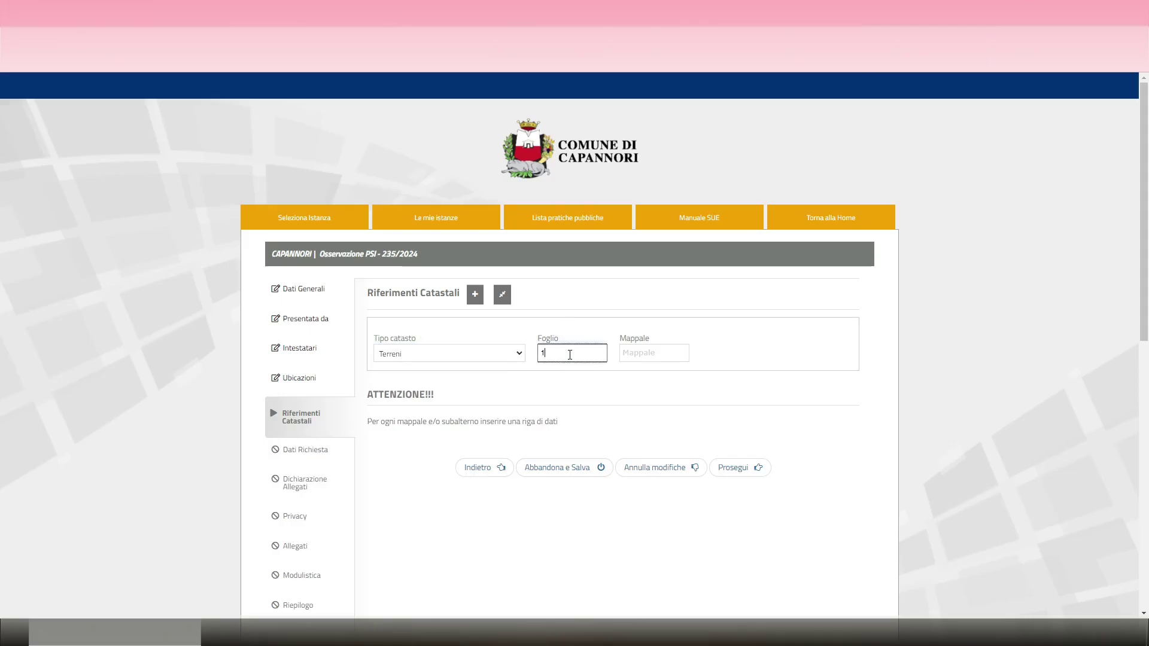
{"action": "left_click", "coordinate": [652, 353]}
{"action": "type", "text": "1"}
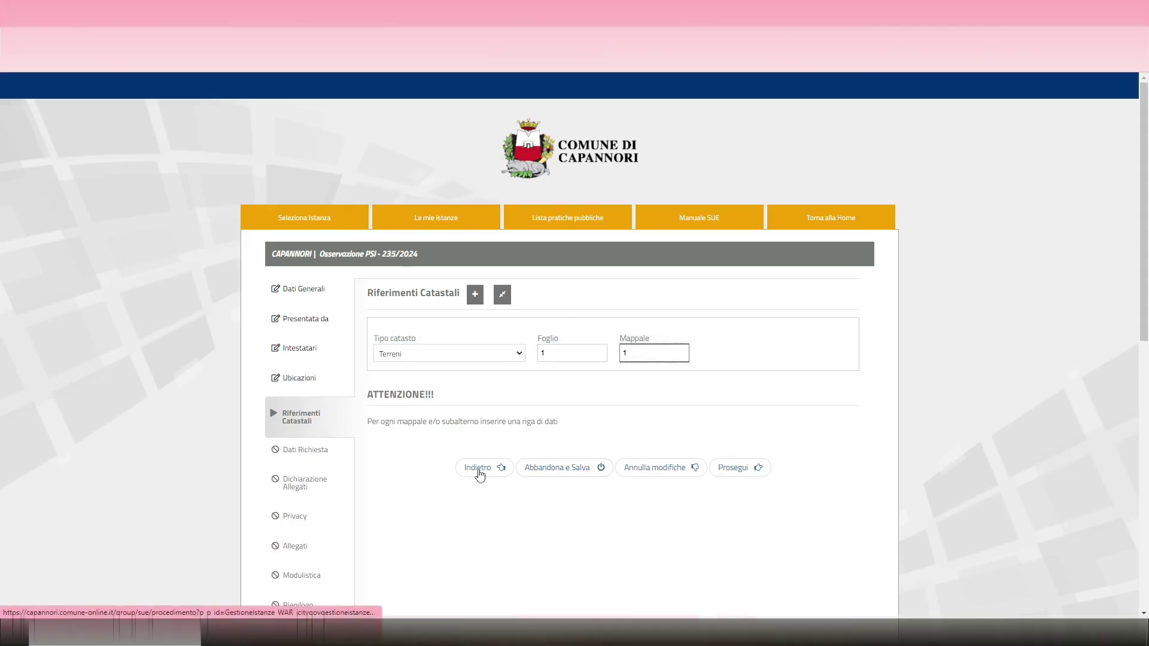
Step: Add a second cadastral reference with Terreni, Foglio 1 and Mappale 2, and proceed to Dati Richiesta
{"action": "left_click", "coordinate": [473, 298]}
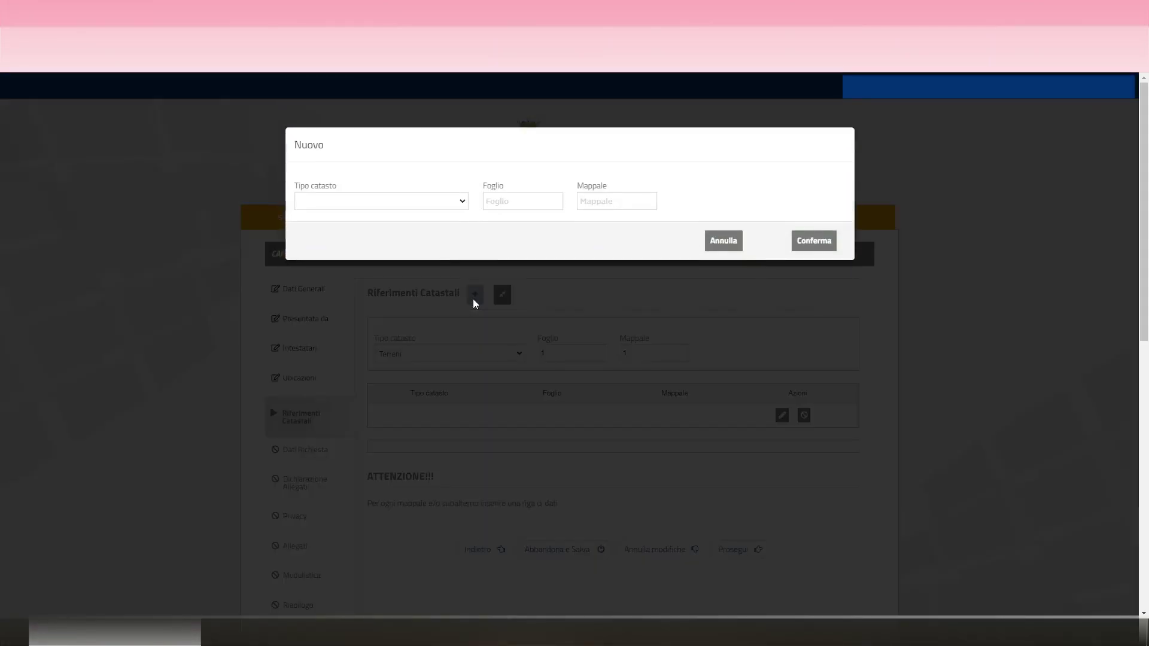
{"action": "left_click", "coordinate": [456, 205]}
{"action": "left_click", "coordinate": [363, 240]}
{"action": "left_click", "coordinate": [513, 201]}
{"action": "type", "text": "1"}
{"action": "left_click", "coordinate": [606, 201]}
{"action": "type", "text": "2"}
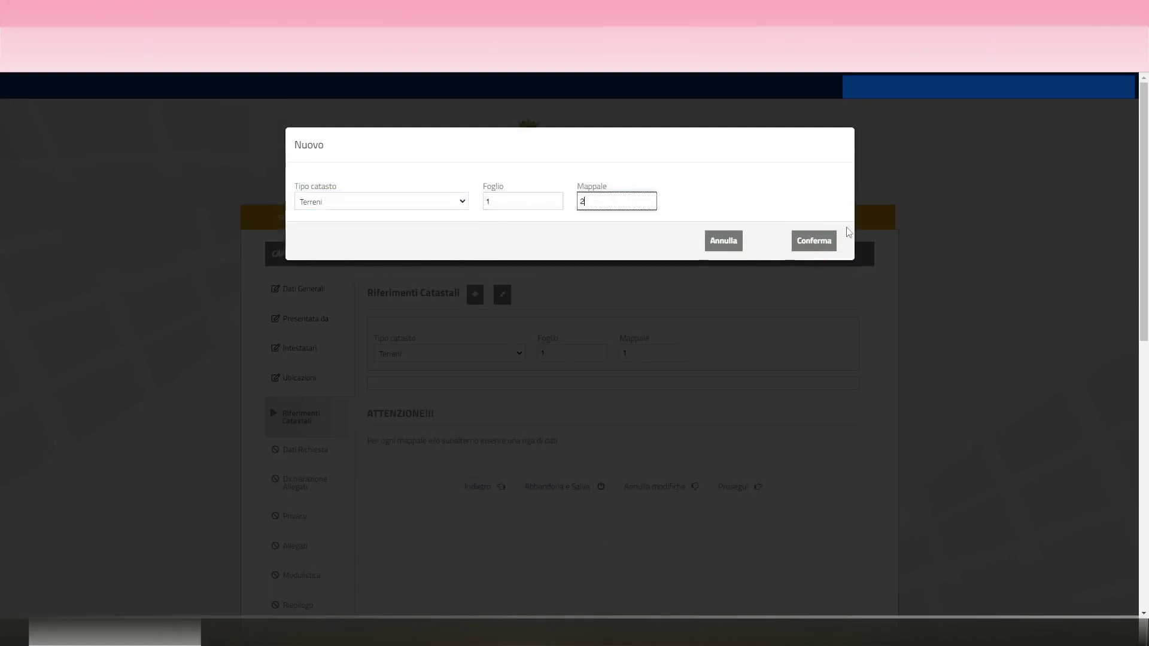
{"action": "left_click", "coordinate": [820, 241]}
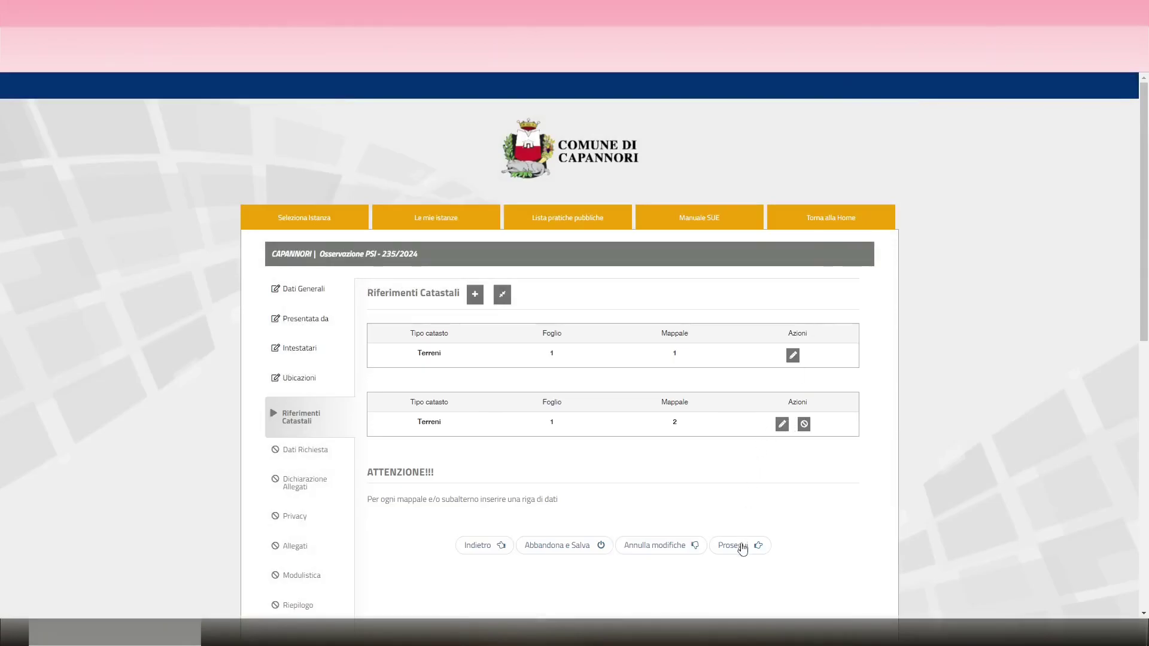
{"action": "left_click", "coordinate": [740, 546]}
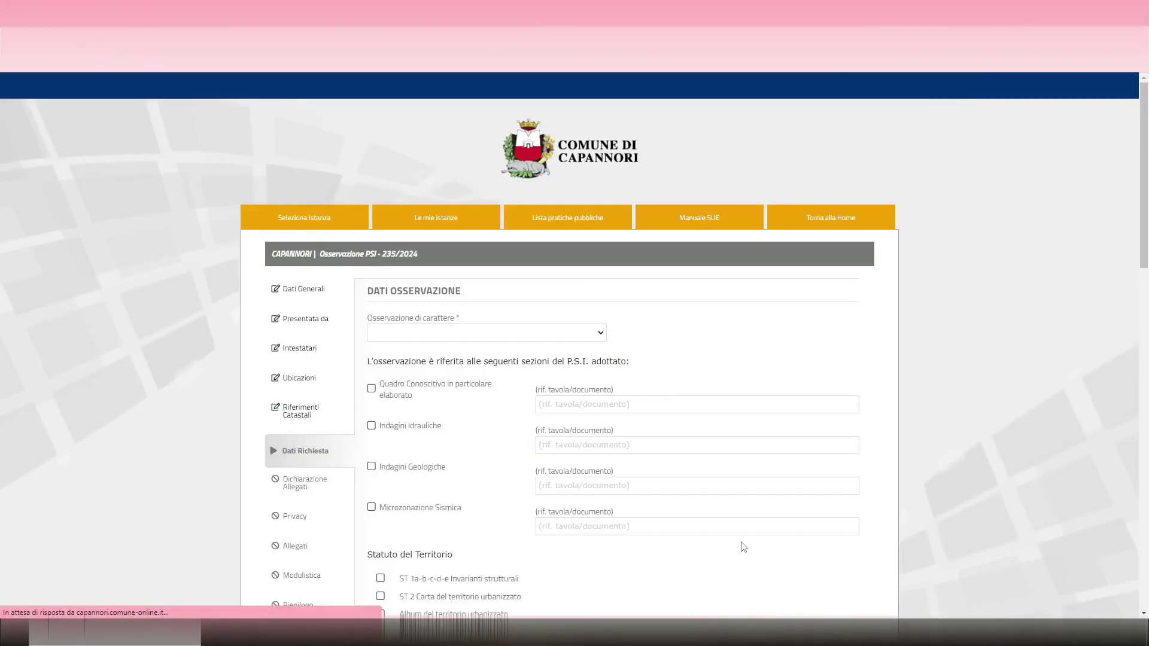
Step: Set the observation's character to puntuale, review the P.S.I. section options and proceed to Dichiarazione Allegati
{"action": "scroll", "coordinate": [742, 546], "scroll_direction": "down", "scroll_amount": 1}
{"action": "scroll", "coordinate": [741, 544], "scroll_direction": "down", "scroll_amount": 1}
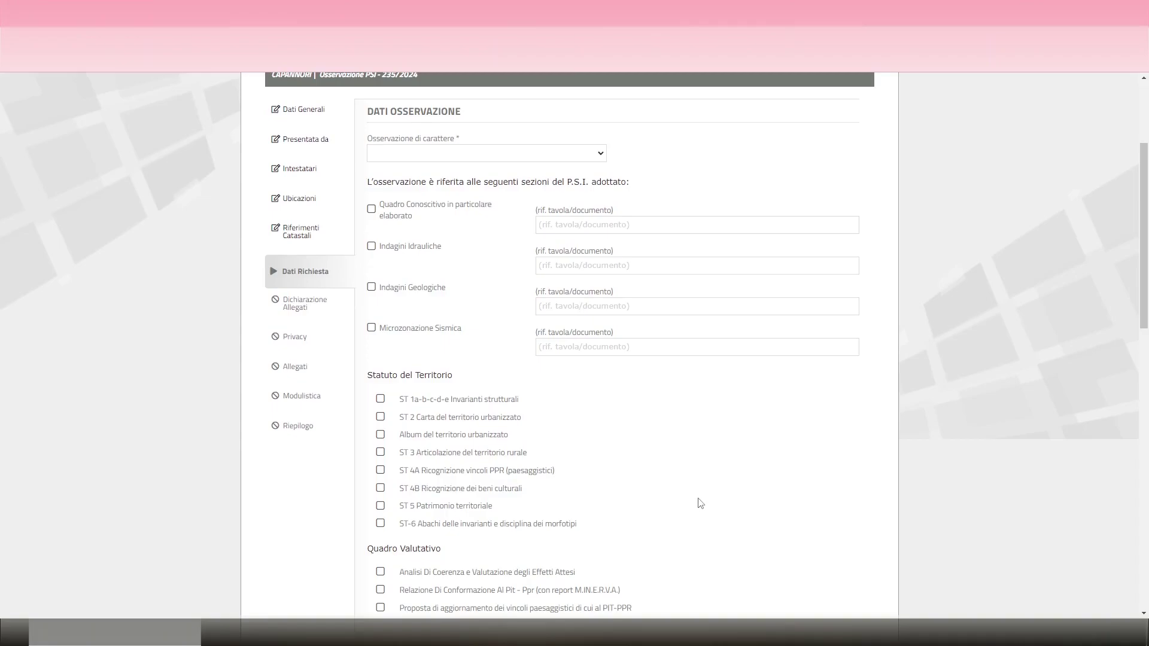
{"action": "left_click", "coordinate": [603, 159]}
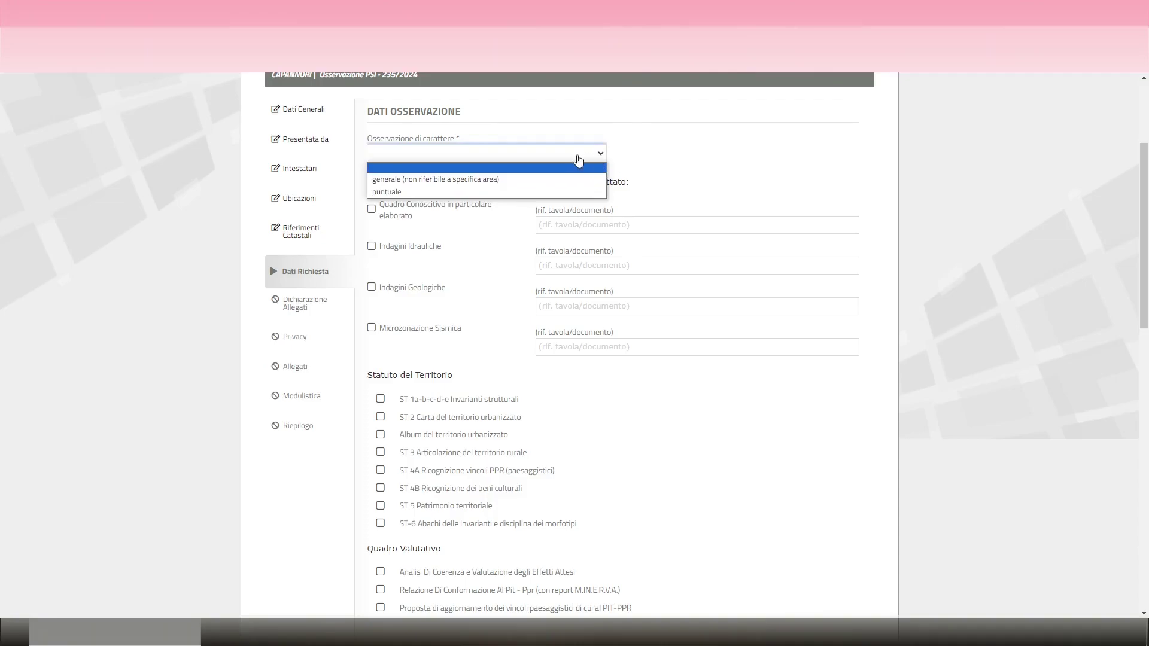
{"action": "left_click", "coordinate": [541, 192]}
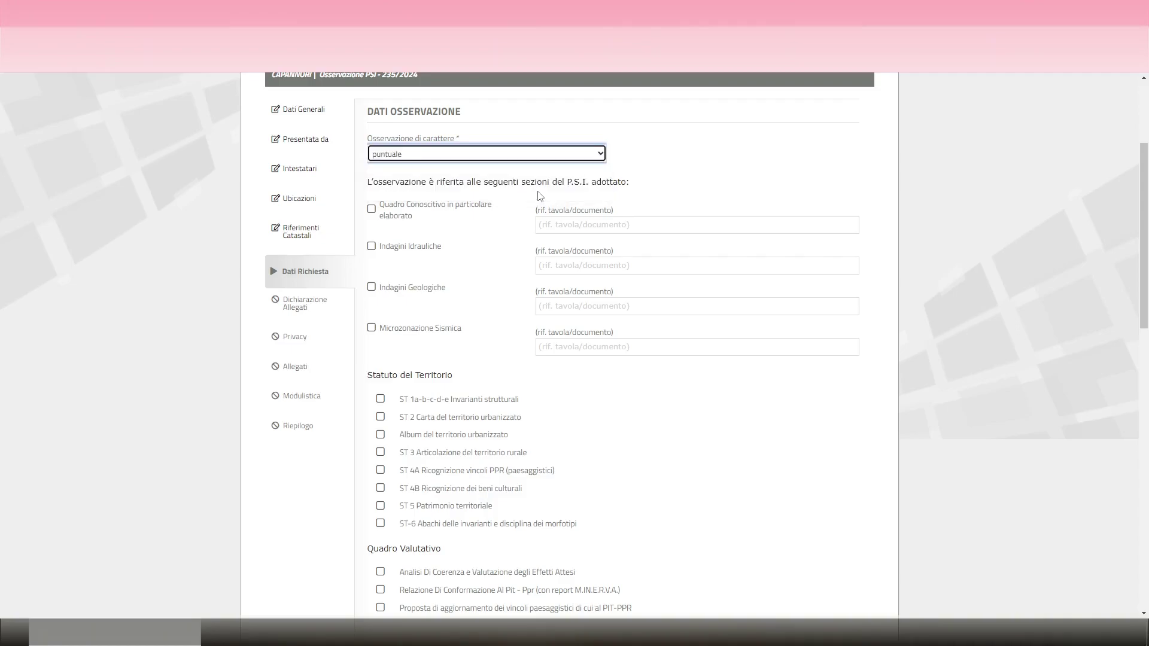
{"action": "left_click", "coordinate": [699, 176]}
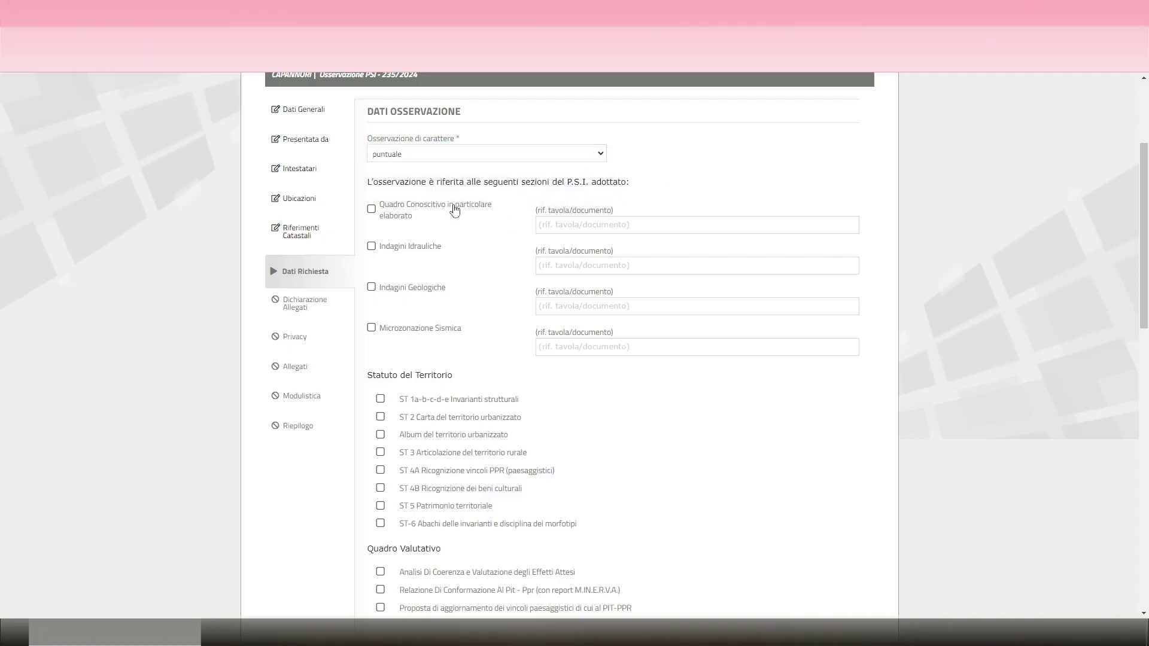
{"action": "scroll", "coordinate": [451, 340], "scroll_direction": "down", "scroll_amount": 6}
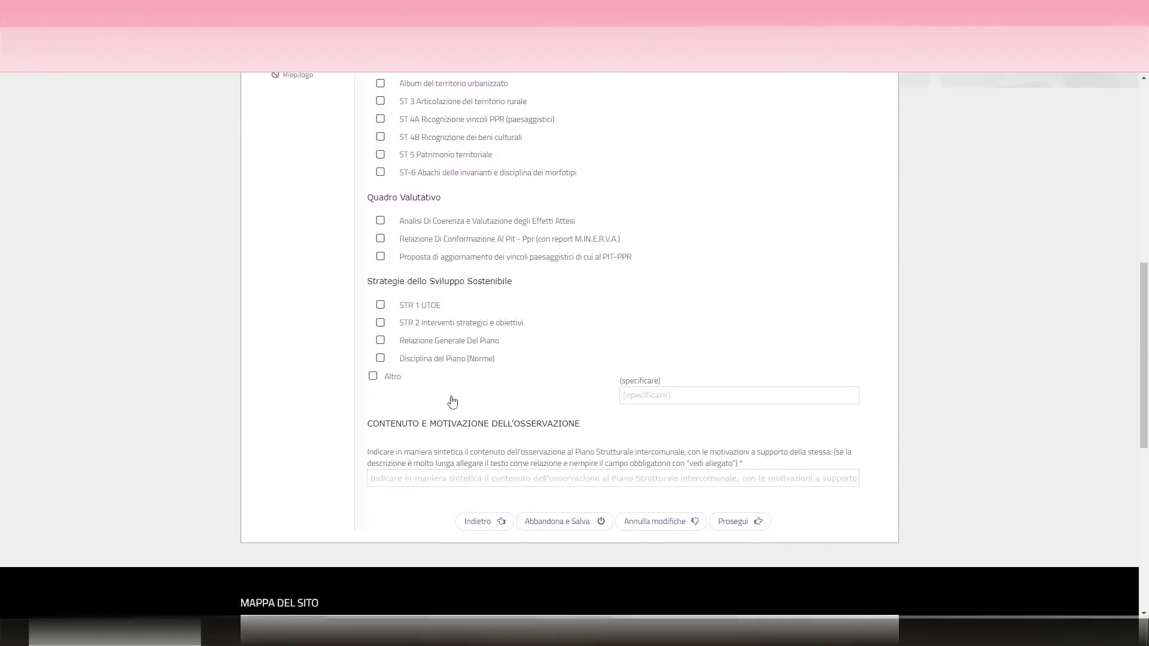
{"action": "left_click", "coordinate": [746, 515]}
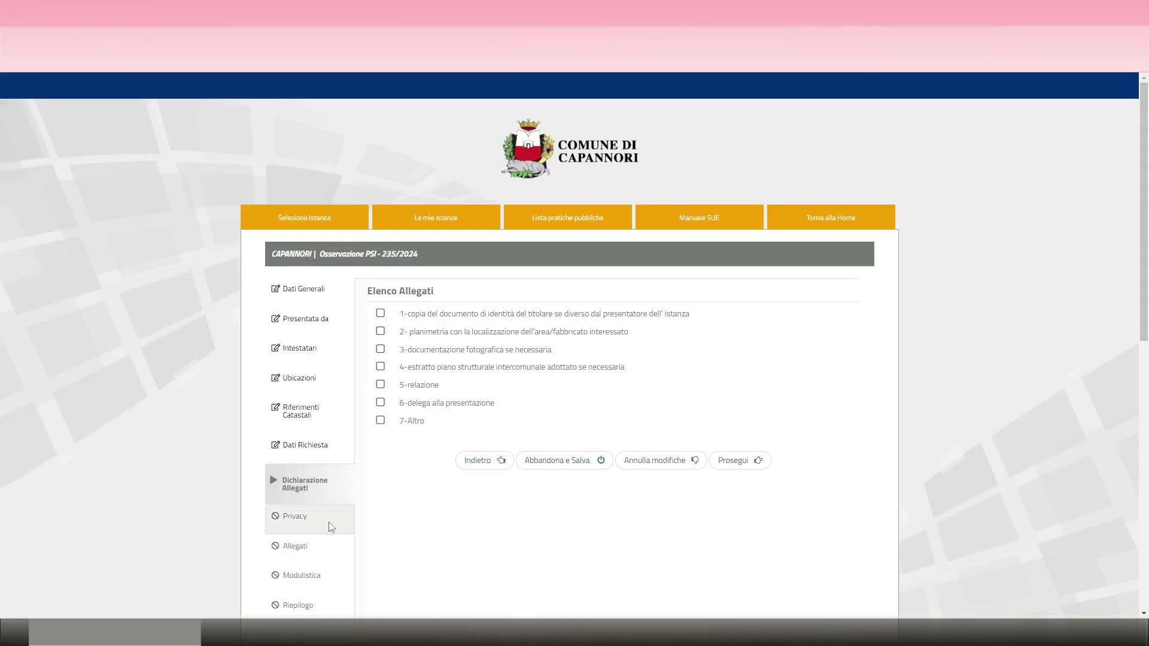
Step: Declare the relazione and the copy of the holder's identity document as attachments, and proceed to Privacy
{"action": "left_click", "coordinate": [381, 386]}
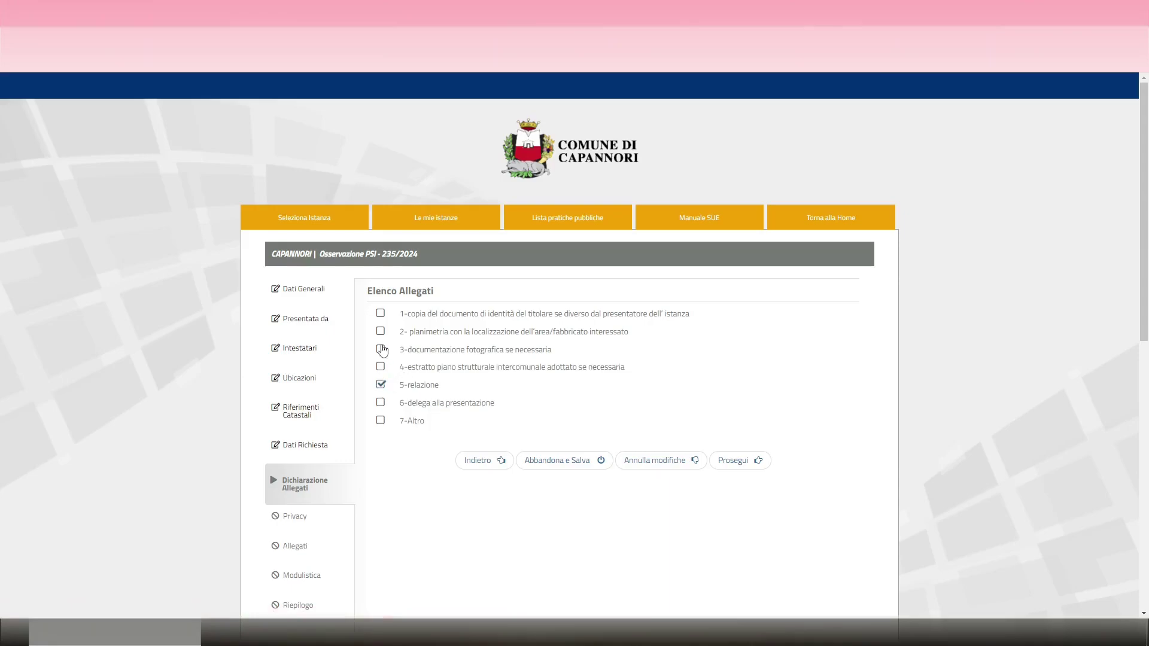
{"action": "left_click", "coordinate": [381, 314]}
{"action": "left_click", "coordinate": [734, 461]}
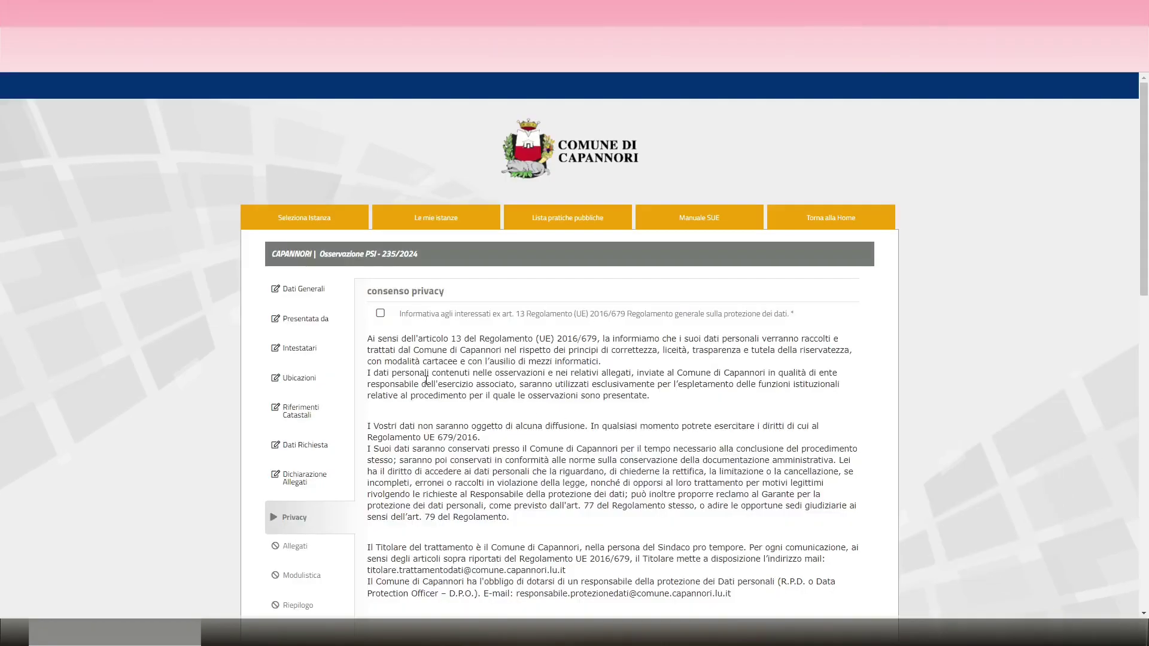
Step: Accept the privacy notice under art. 13 Regolamento (UE) 2016/679 and proceed to Allegati
{"action": "left_click", "coordinate": [380, 313]}
{"action": "scroll", "coordinate": [482, 383], "scroll_direction": "down", "scroll_amount": 2}
{"action": "scroll", "coordinate": [482, 383], "scroll_direction": "down", "scroll_amount": 6}
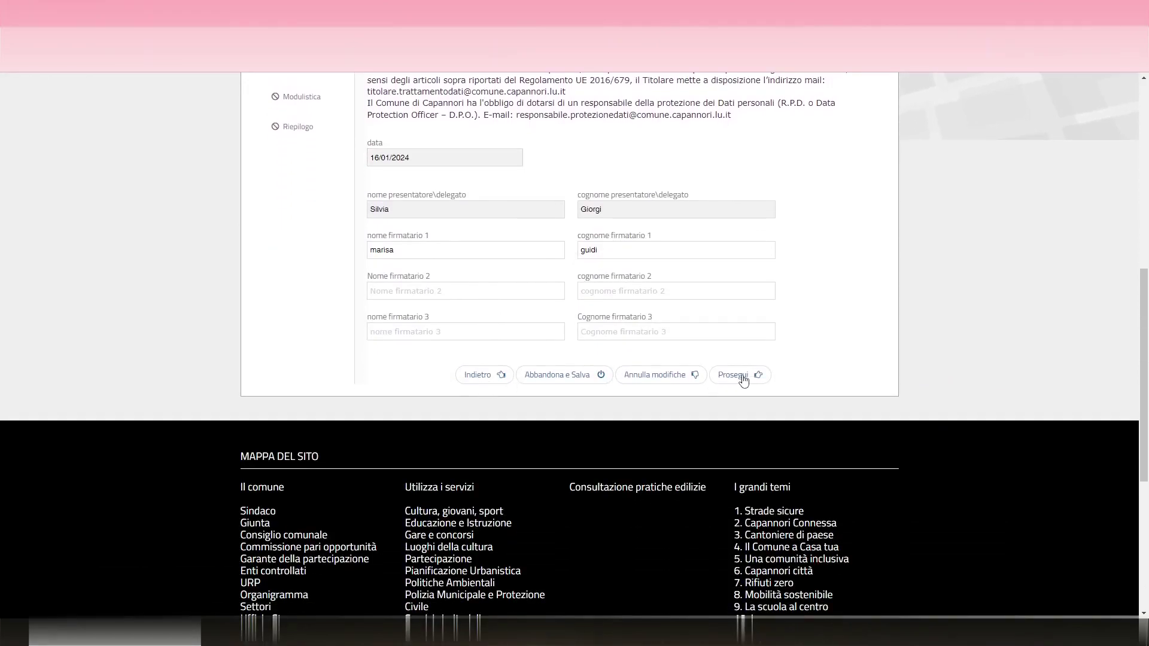
{"action": "left_click", "coordinate": [744, 381]}
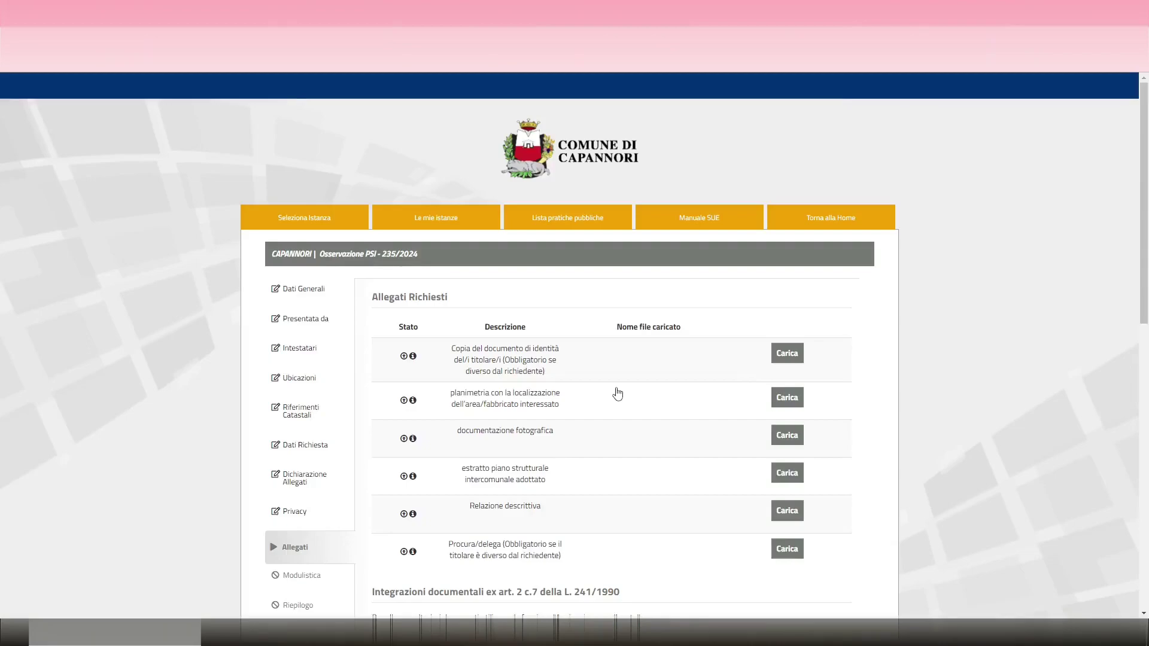
Step: Upload relazione.pdf from the Desktop as the Relazione descrittiva attachment
{"action": "scroll", "coordinate": [618, 390], "scroll_direction": "down", "scroll_amount": 1}
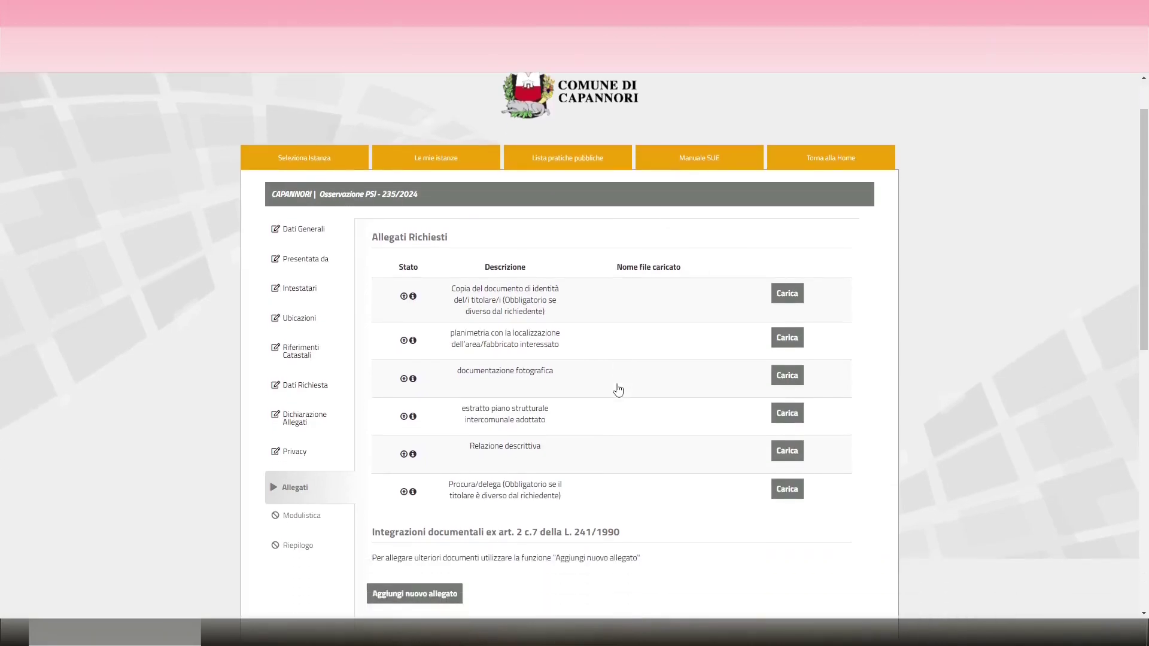
{"action": "scroll", "coordinate": [617, 390], "scroll_direction": "down", "scroll_amount": 1}
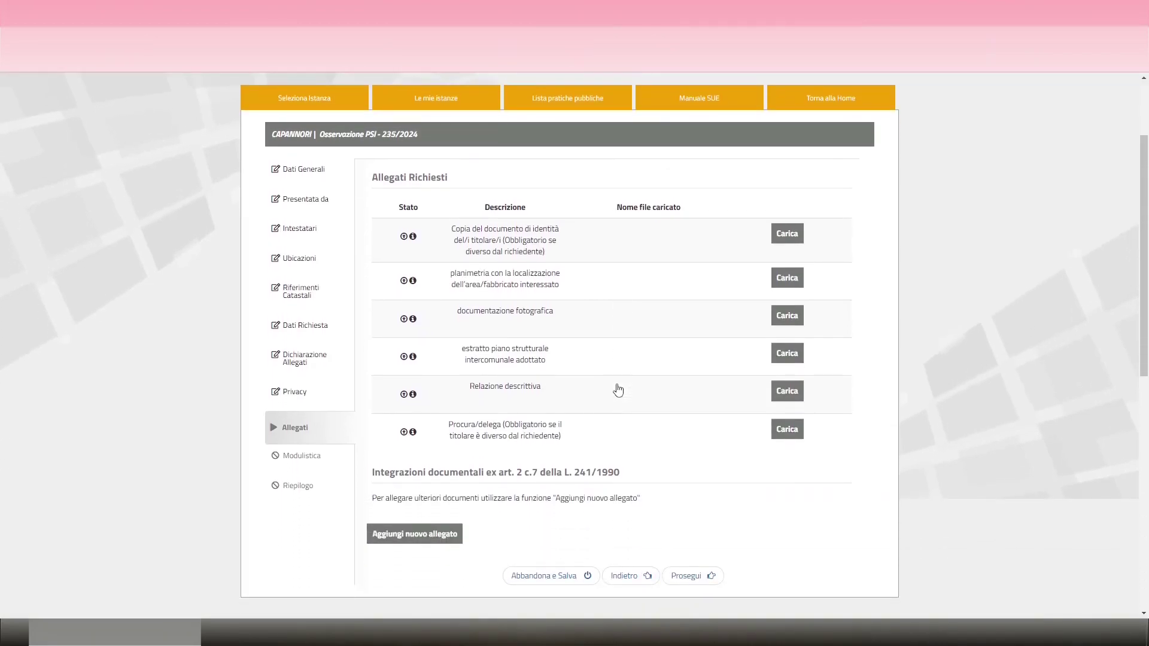
{"action": "left_click", "coordinate": [783, 391]}
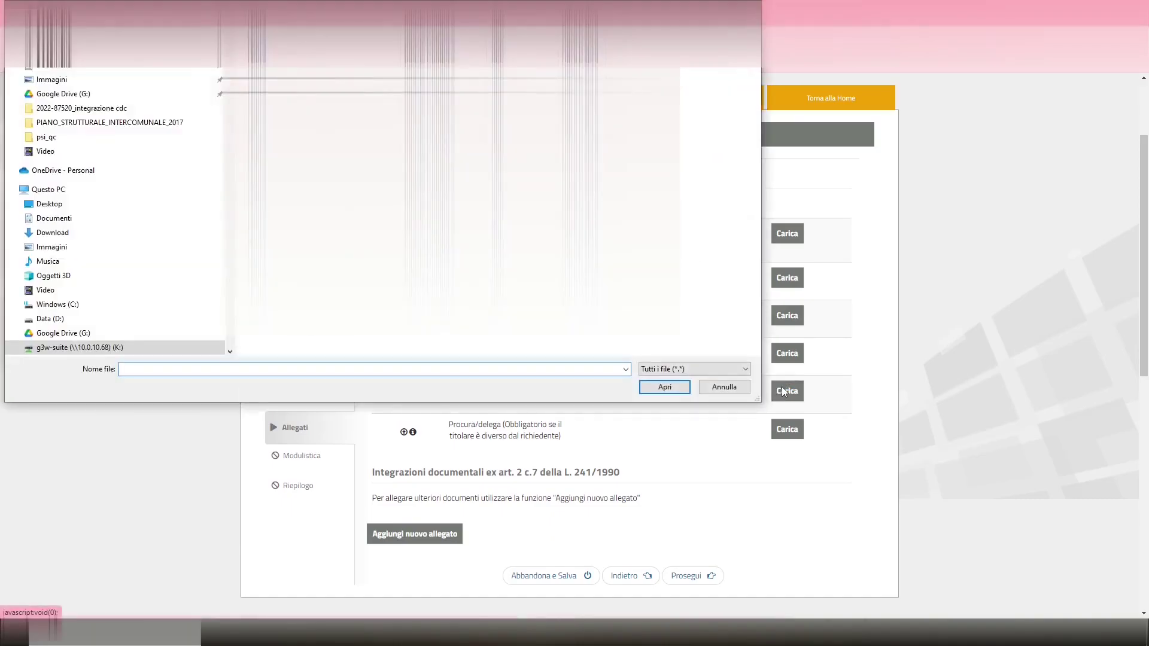
{"action": "left_click", "coordinate": [52, 204]}
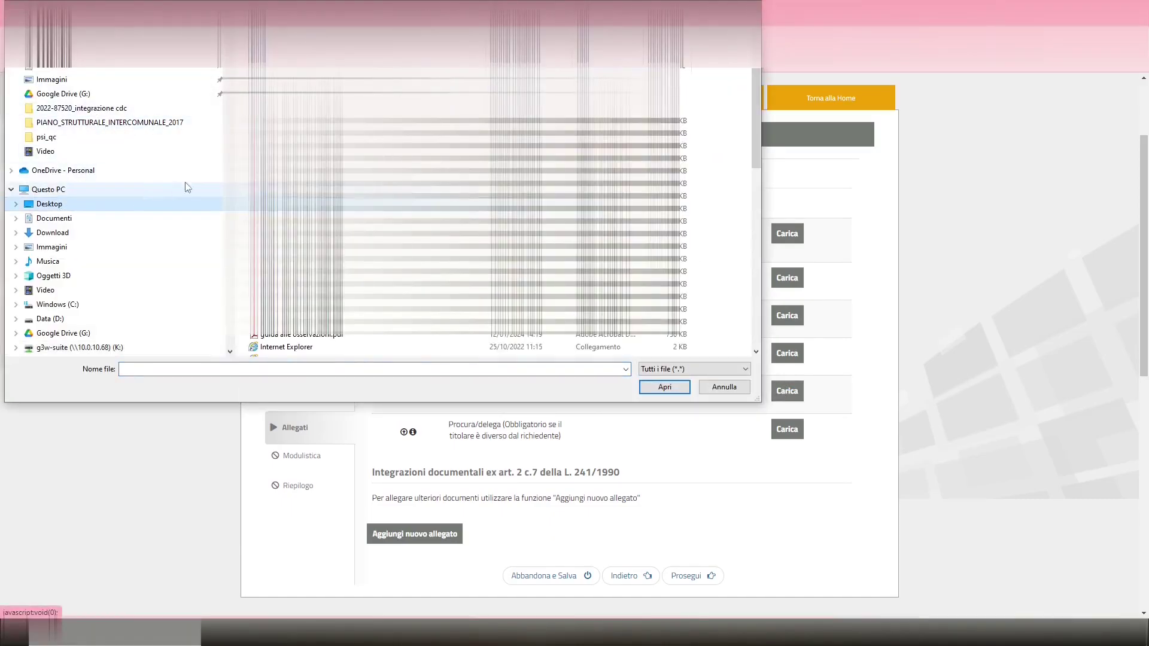
{"action": "left_click", "coordinate": [664, 386]}
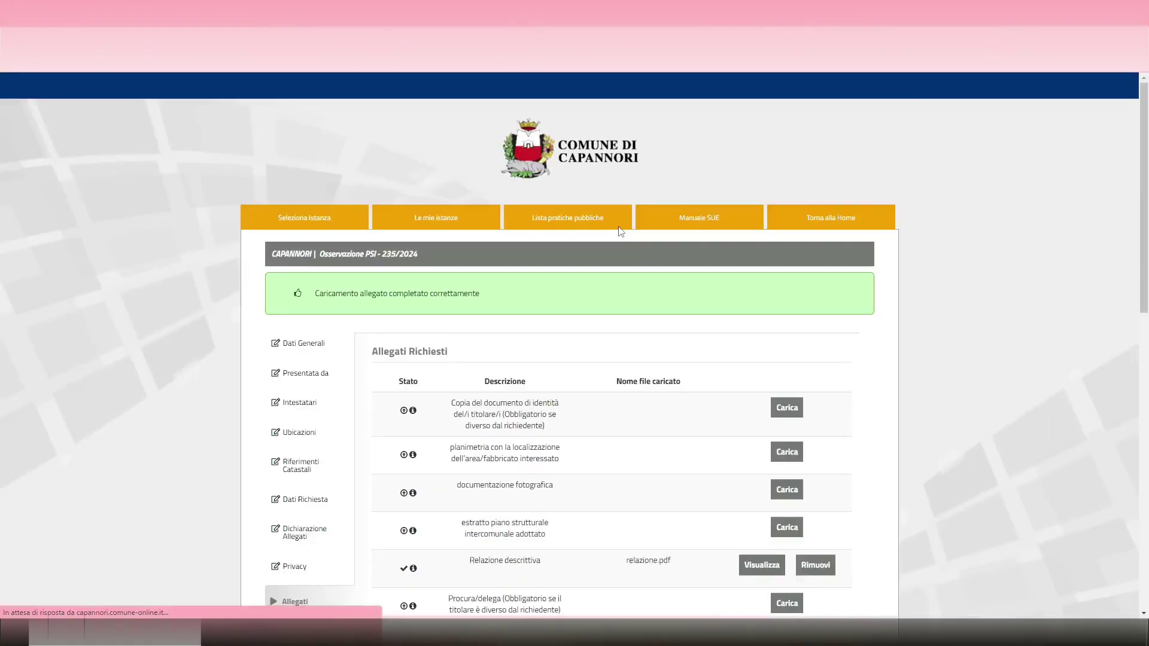
Step: View the form for adding a further attachment, close it without adding one, and proceed to Modulistica
{"action": "scroll", "coordinate": [596, 475], "scroll_direction": "down", "scroll_amount": 2}
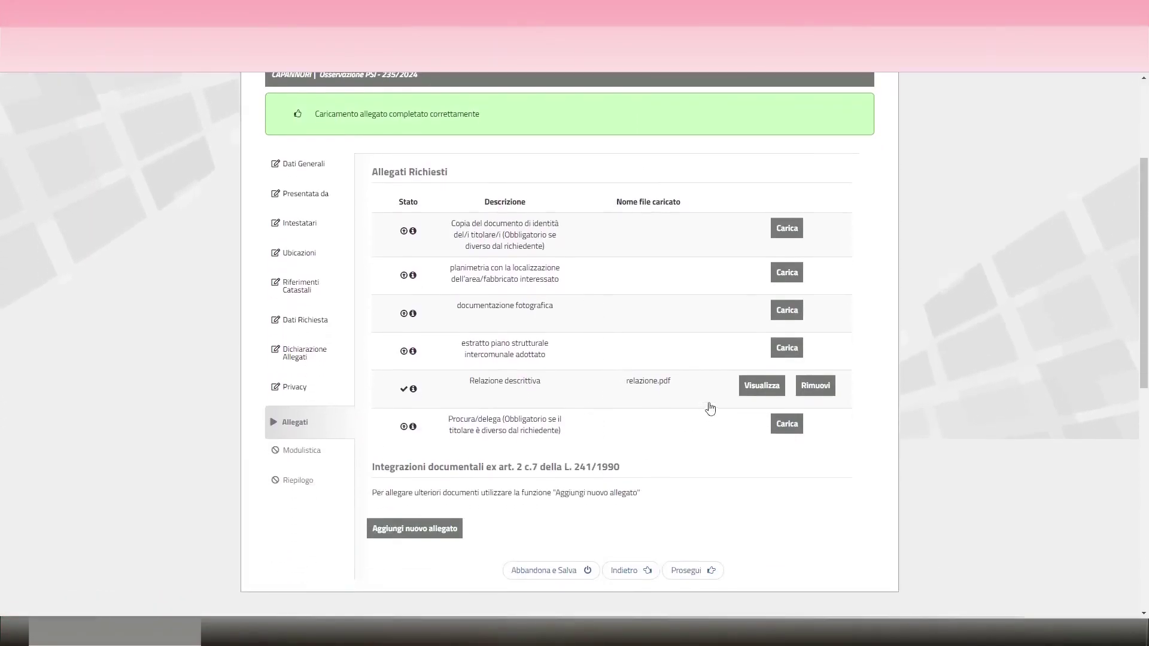
{"action": "scroll", "coordinate": [707, 411], "scroll_direction": "down", "scroll_amount": 2}
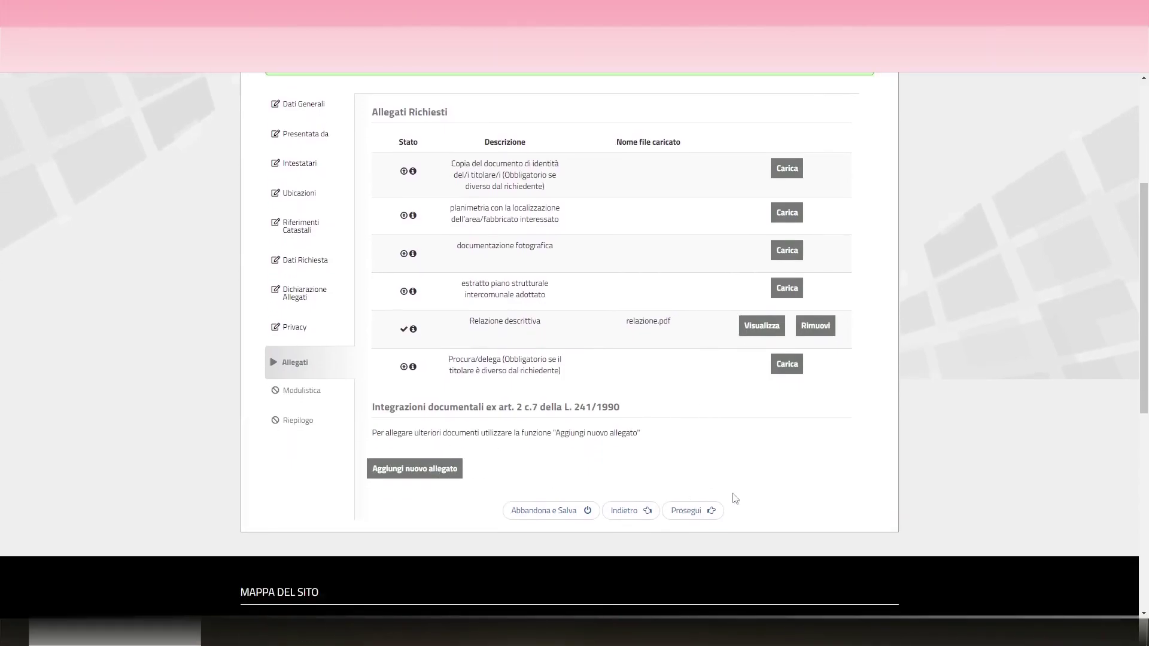
{"action": "left_click", "coordinate": [433, 472]}
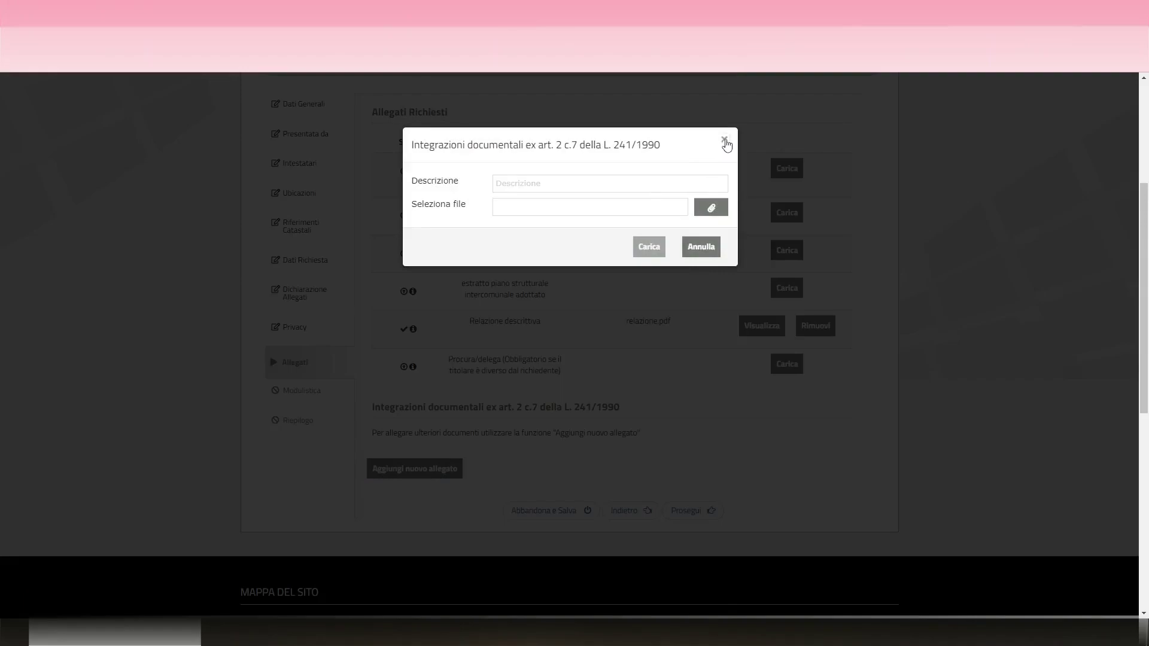
{"action": "left_click", "coordinate": [724, 142]}
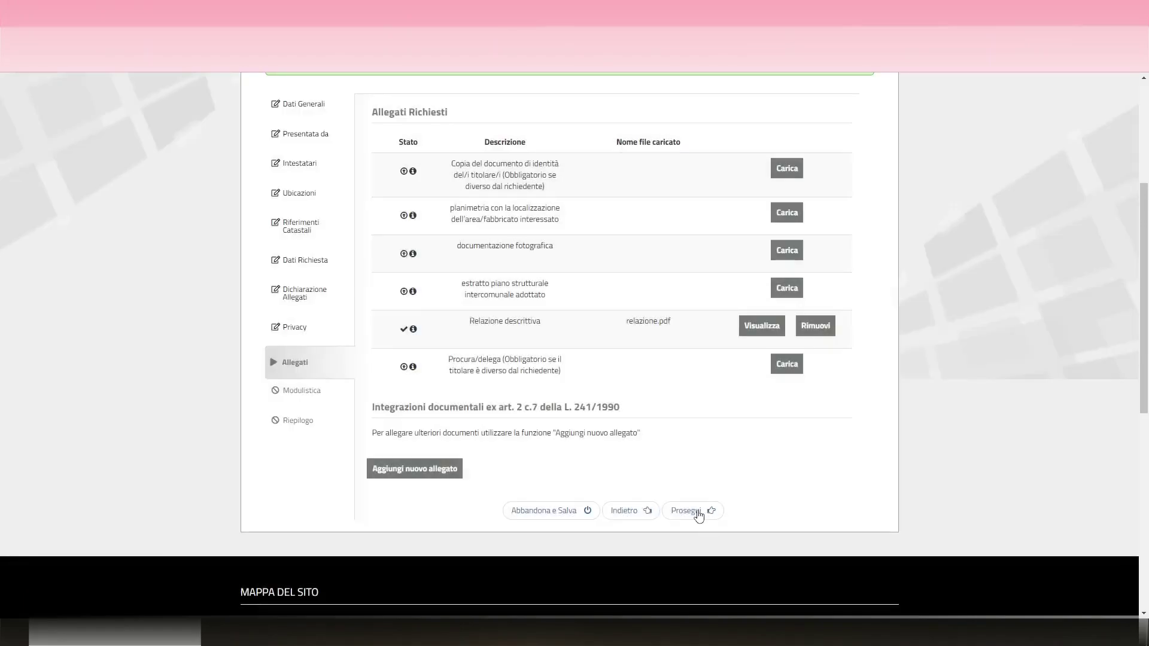
{"action": "left_click", "coordinate": [693, 511]}
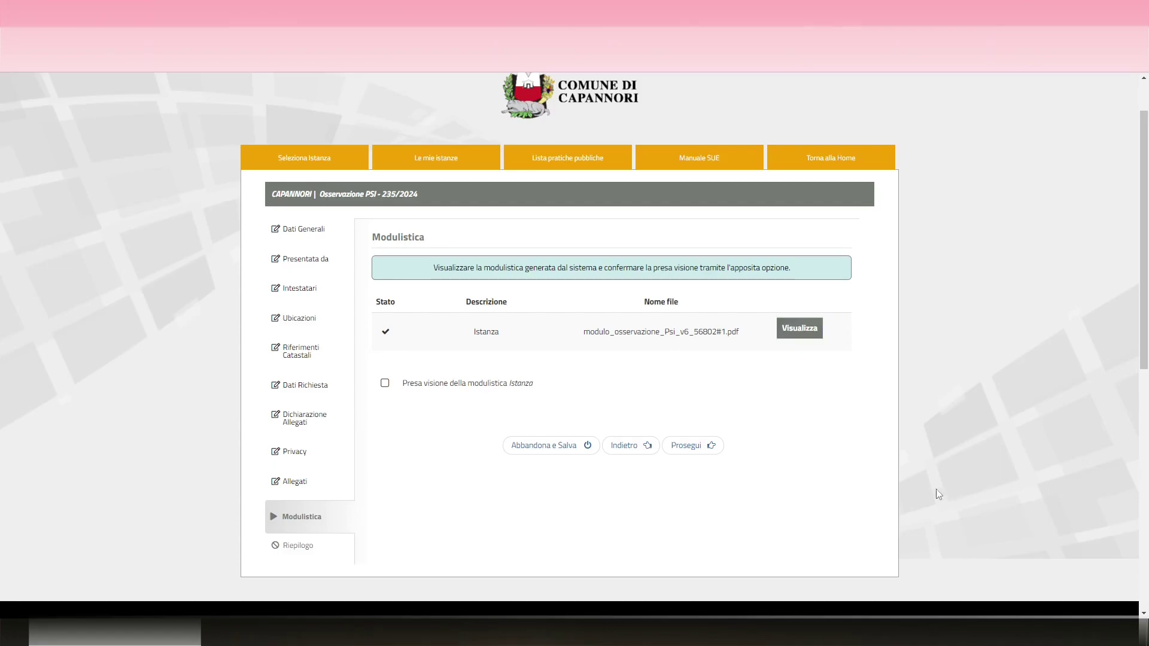
Step: Save the generated Istanza form modulo_osservazione_Psi_v6_56802#1.pdf, declare its presa visione and proceed to Riepilogo
{"action": "left_click", "coordinate": [798, 331]}
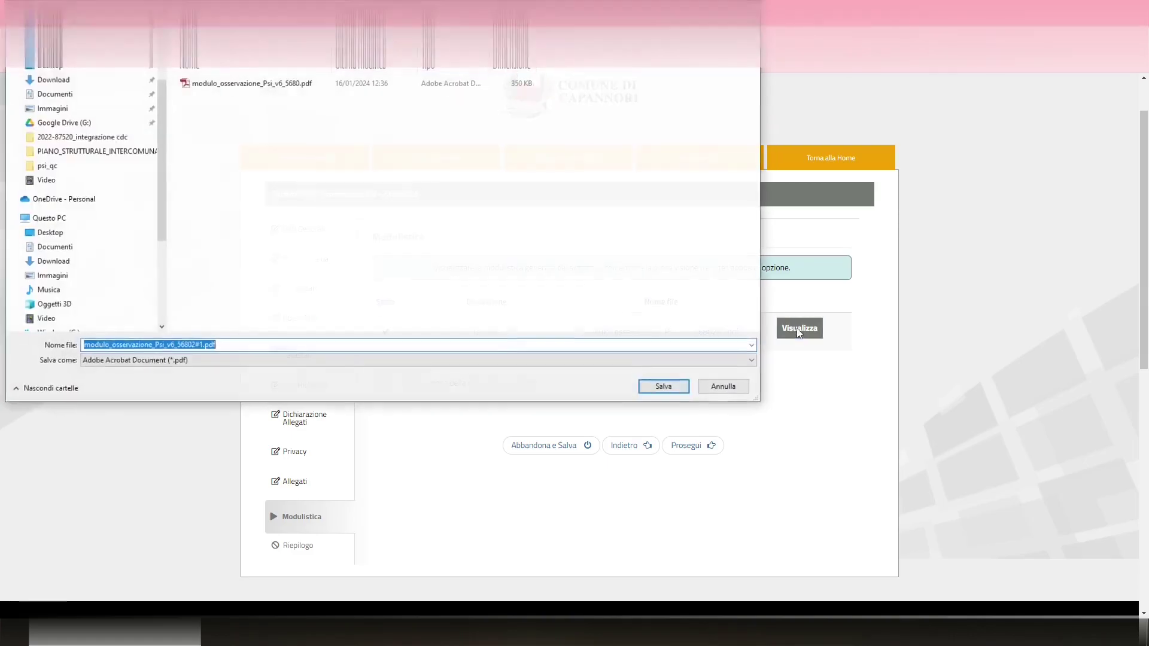
{"action": "left_click", "coordinate": [666, 388]}
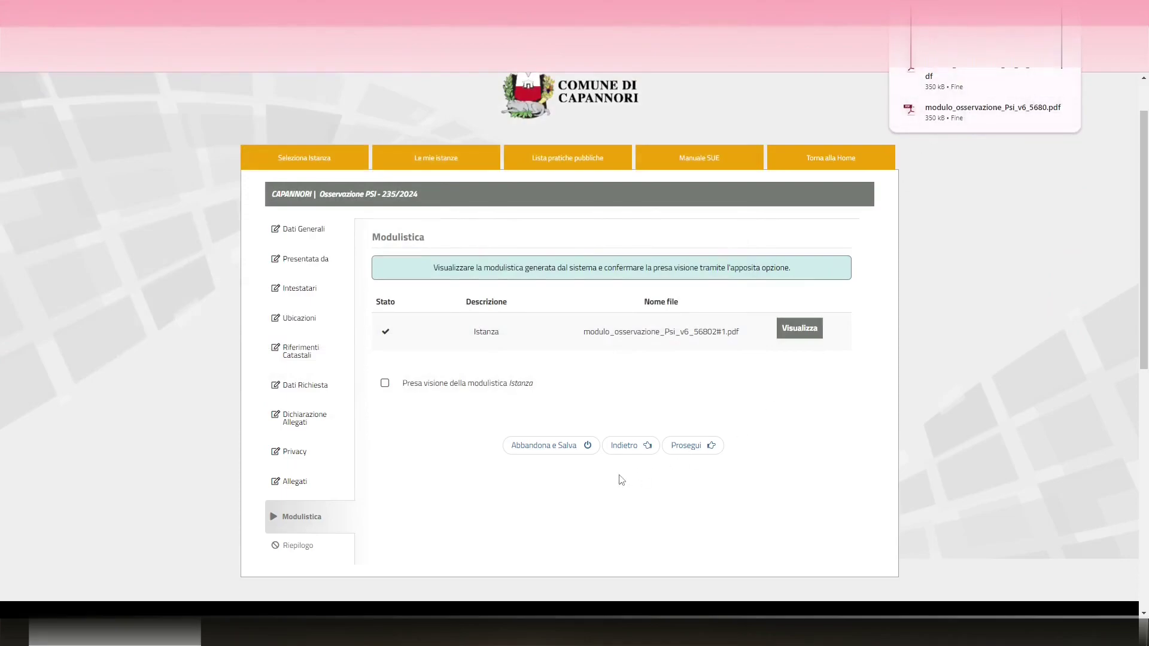
{"action": "left_click", "coordinate": [386, 385]}
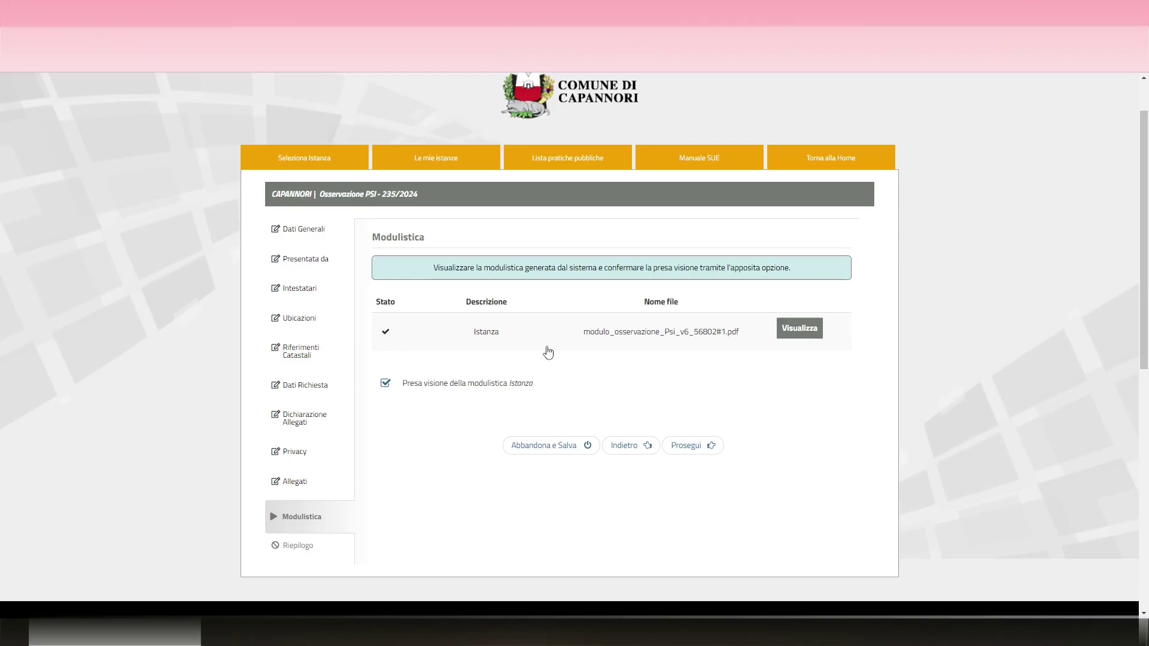
{"action": "left_click", "coordinate": [692, 446]}
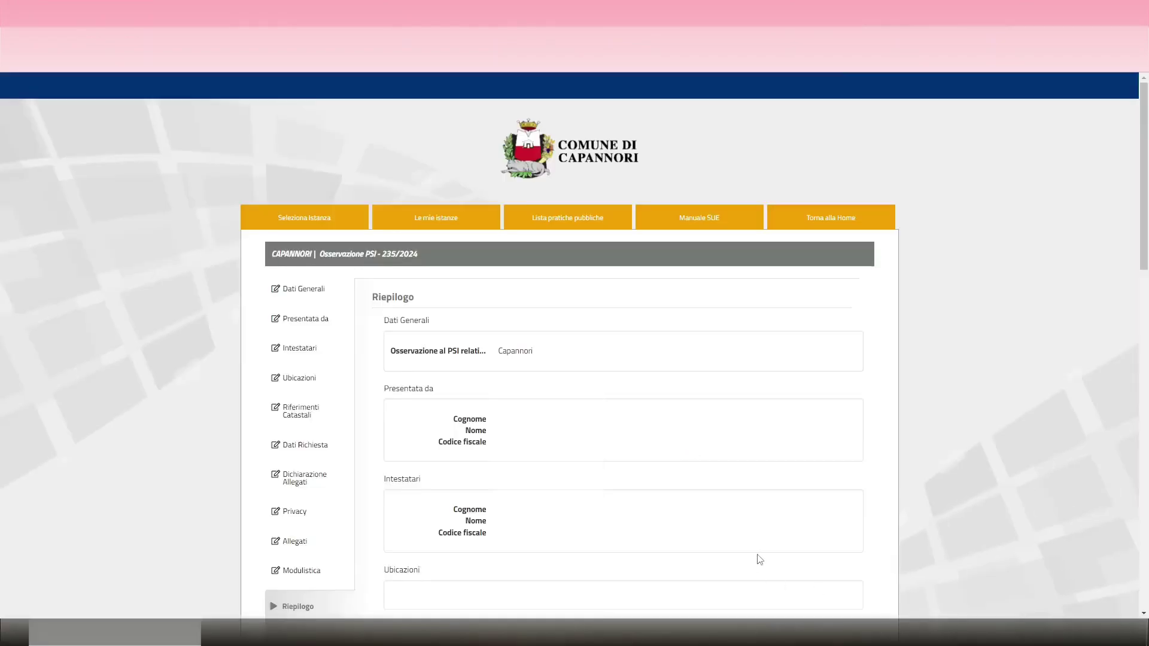
Step: Review the Riepilogo down to the Allegati Presentati and conclude the Osservazione PSI request
{"action": "scroll", "coordinate": [752, 521], "scroll_direction": "down", "scroll_amount": 9}
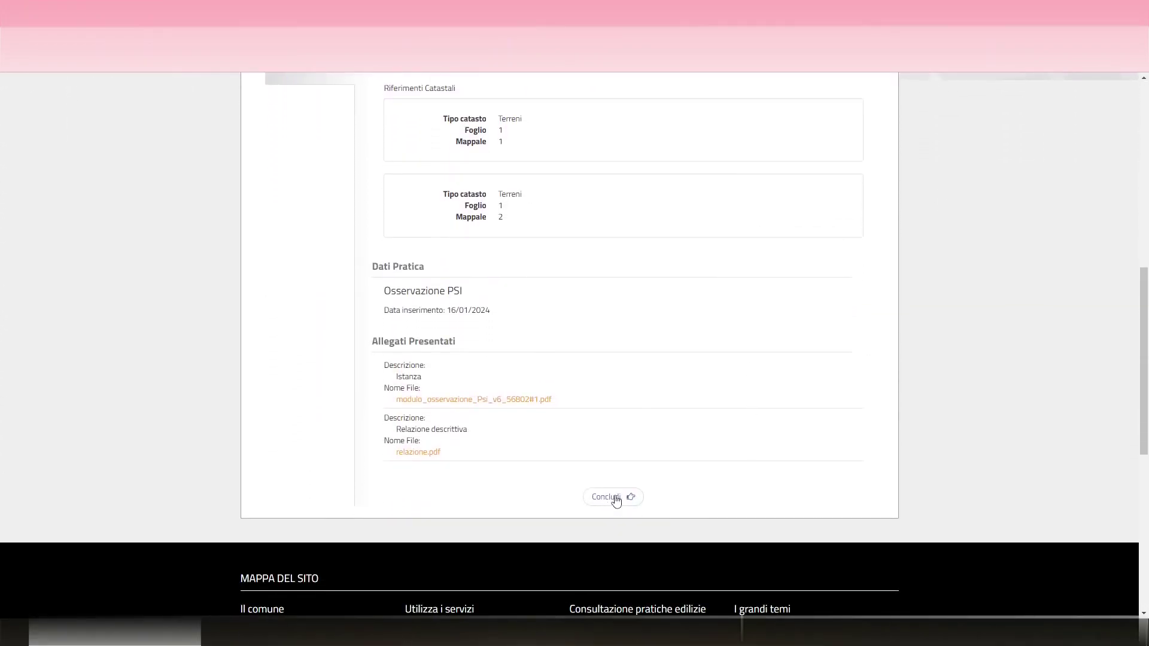
{"action": "left_click", "coordinate": [617, 500]}
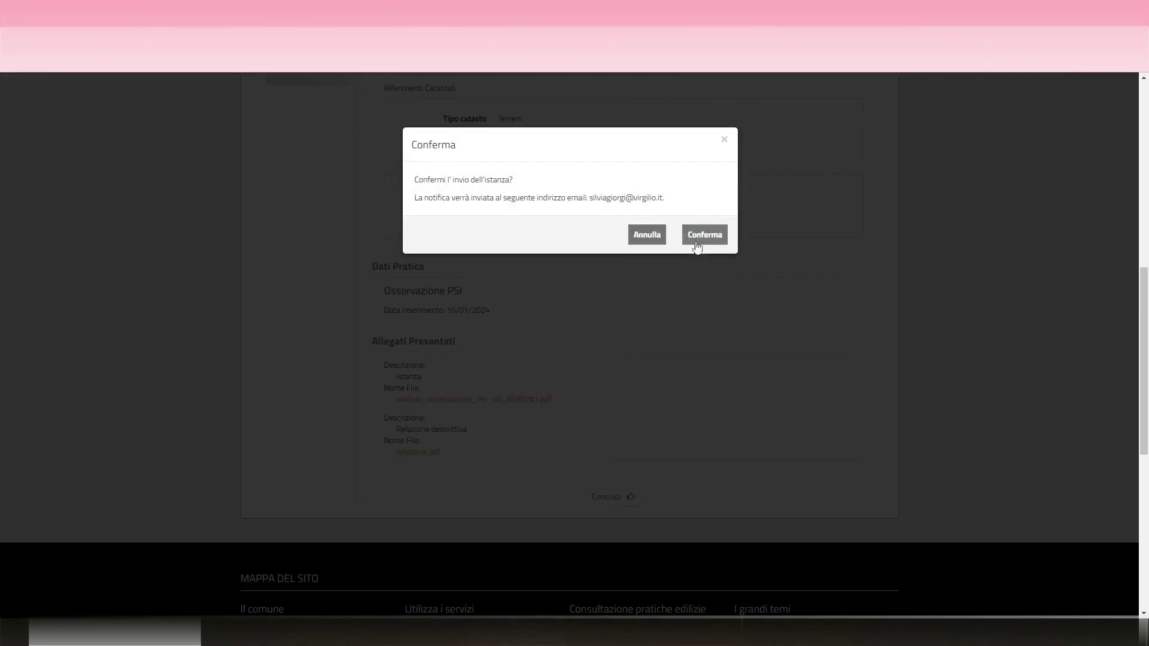